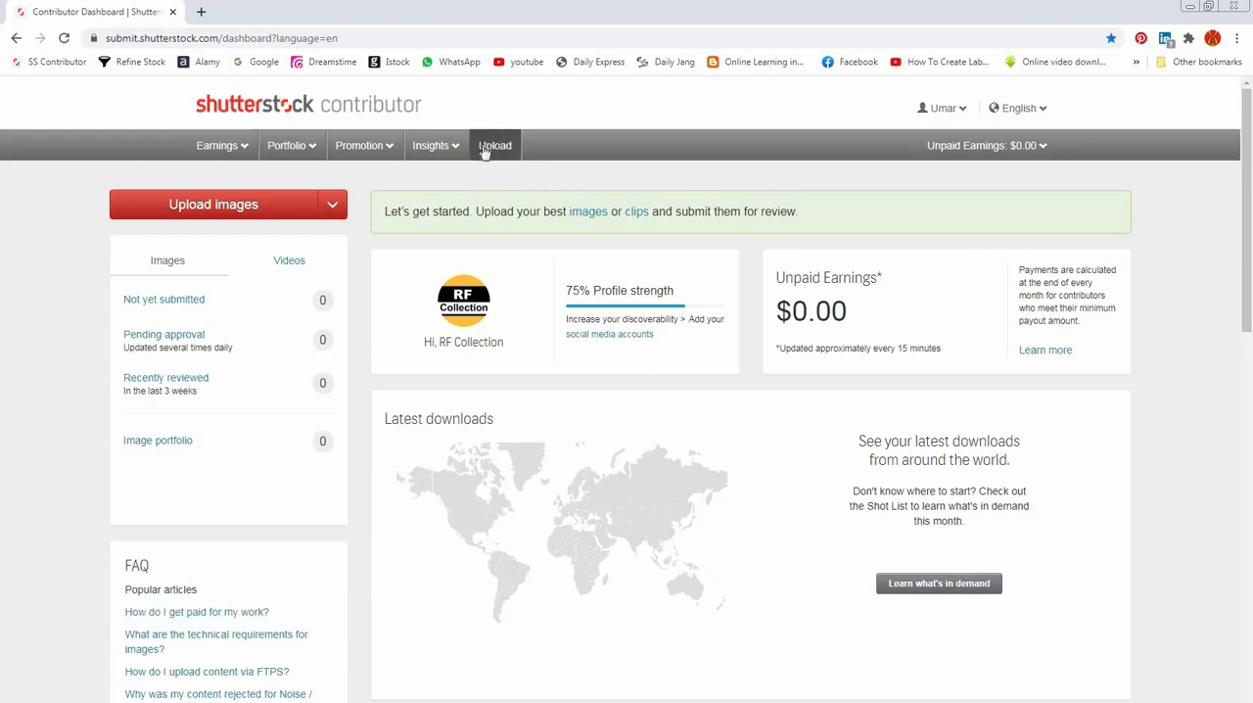
Step: Open the contributor site's page for uploading new content
mouse_move(219, 149)
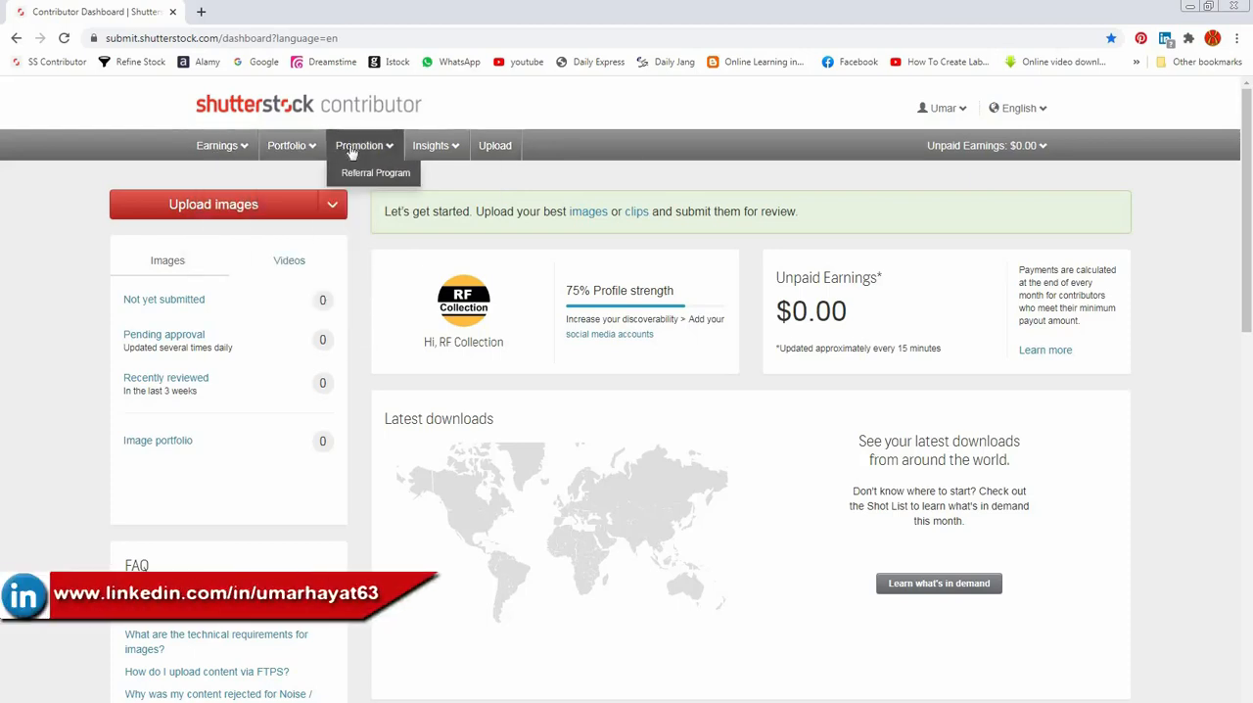
mouse_move(414, 147)
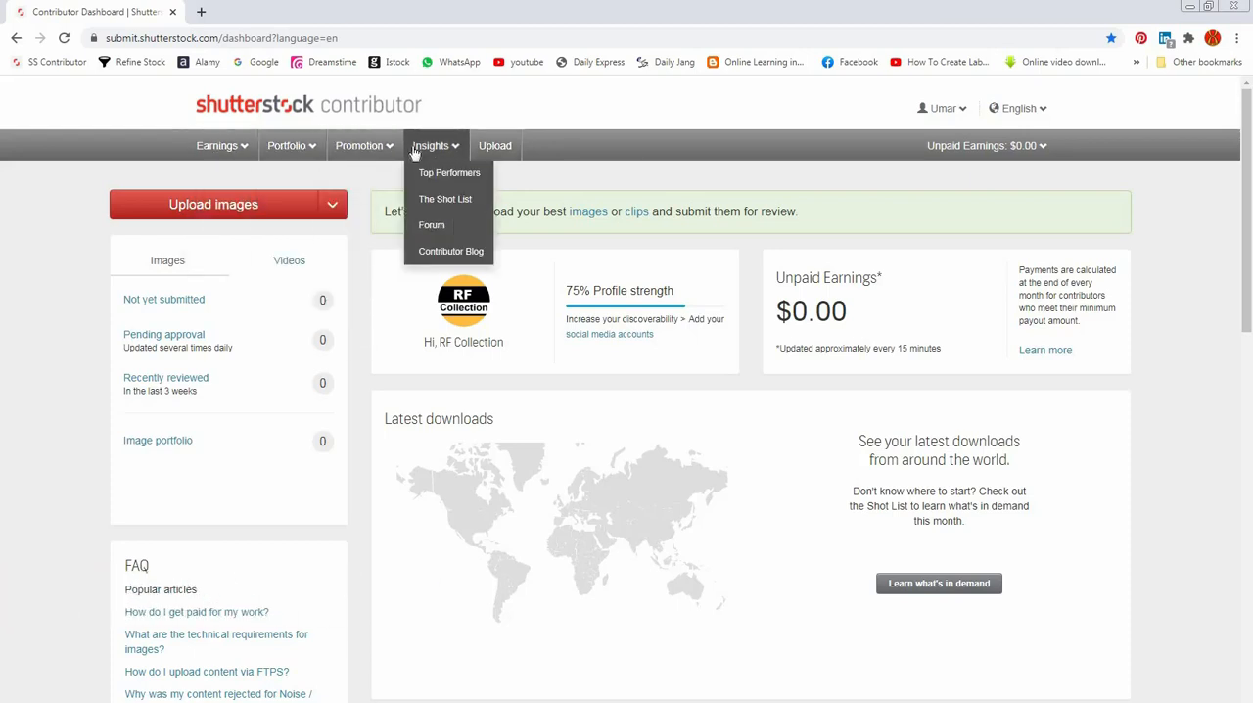
click(492, 147)
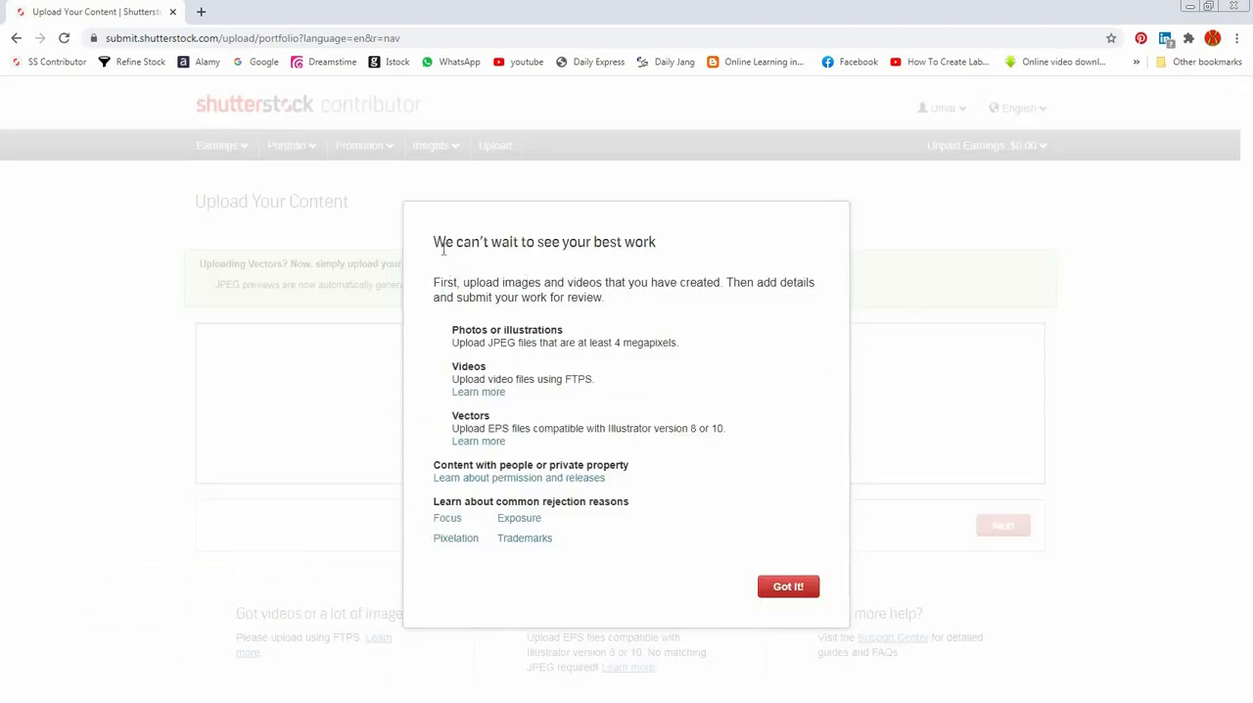
Step: Read the introduction of the upload guidelines and the file requirements for photos or illustrations
triple_click(490, 243)
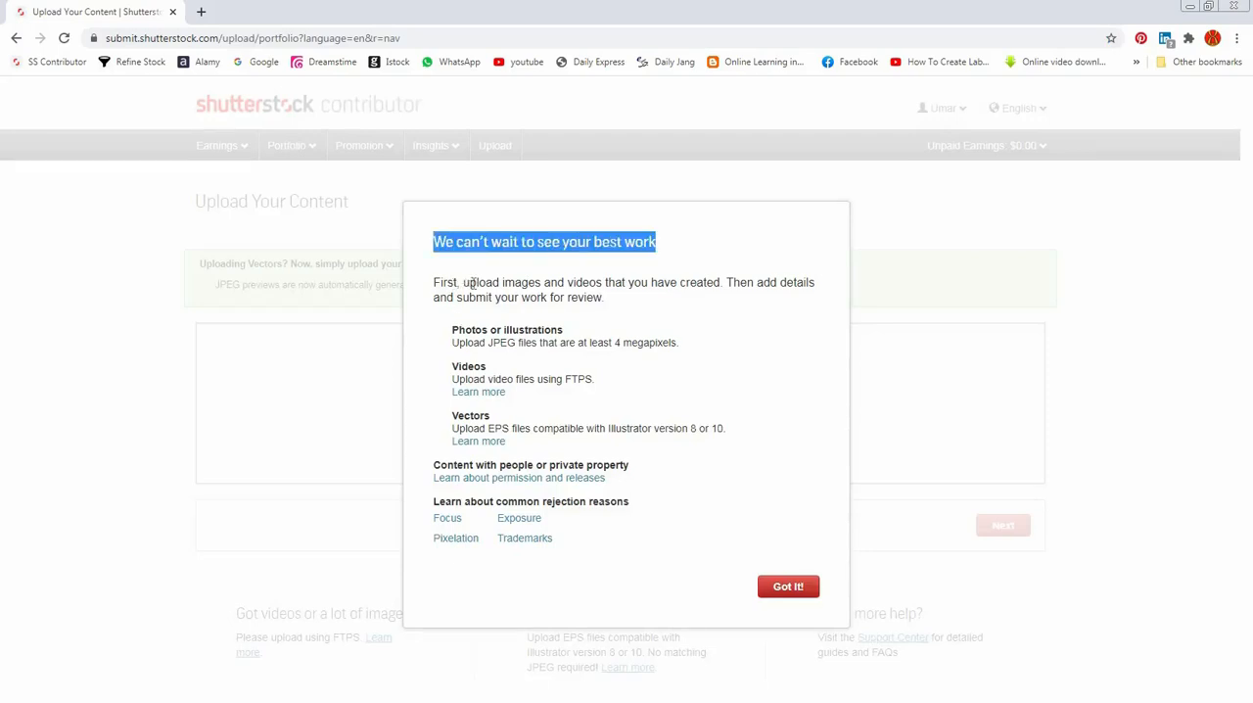
click(473, 284)
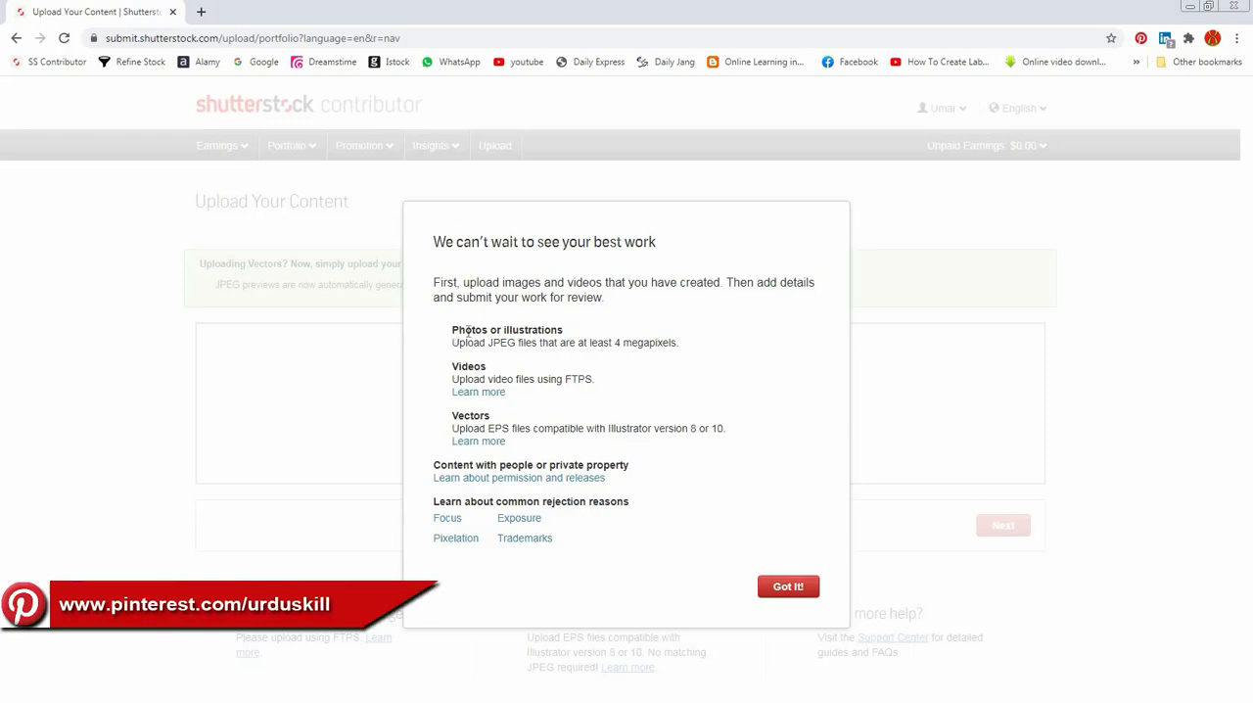
drag(450, 331, 573, 335)
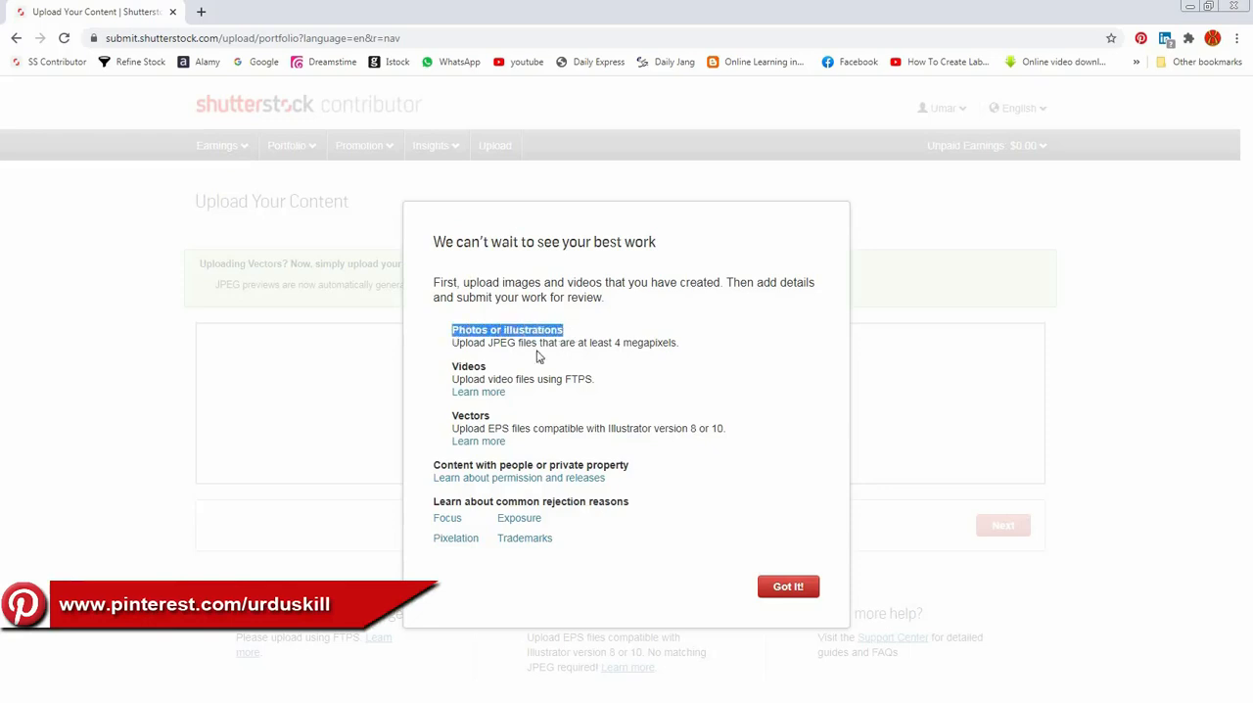
drag(489, 342, 582, 342)
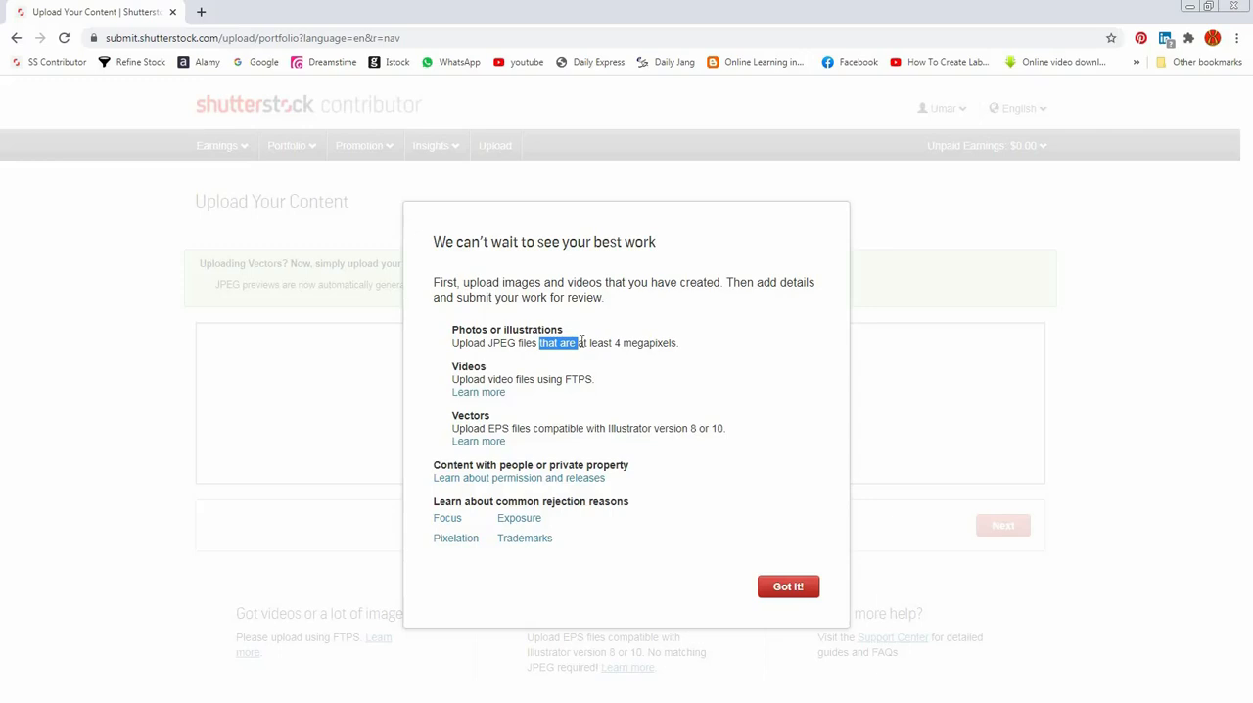
click(453, 343)
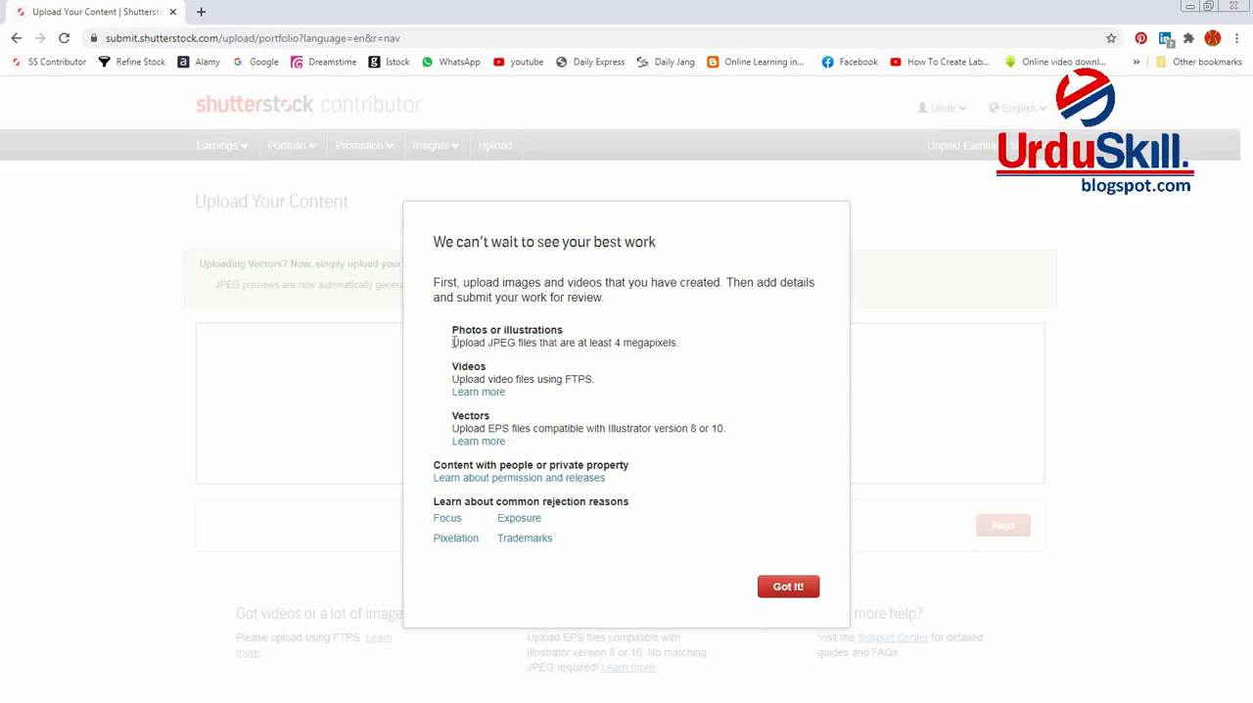
drag(452, 343, 615, 340)
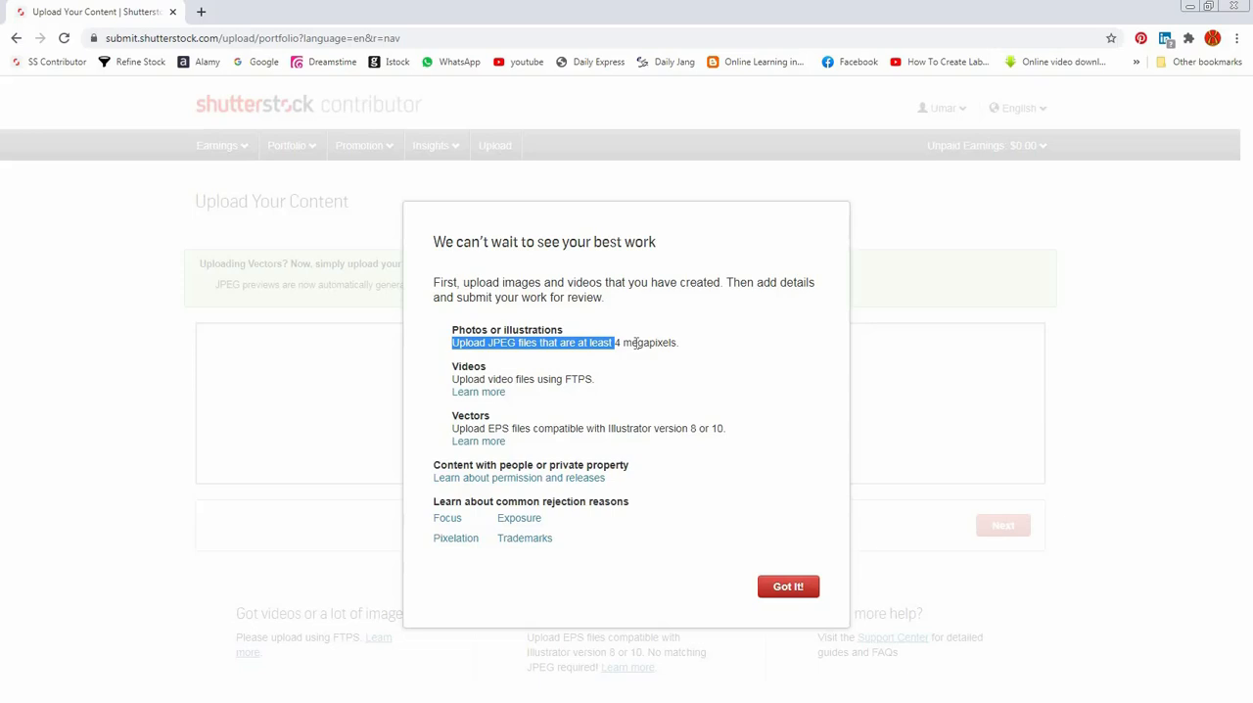
Step: Examine how video files have to be uploaded according to the guidelines
double_click(476, 367)
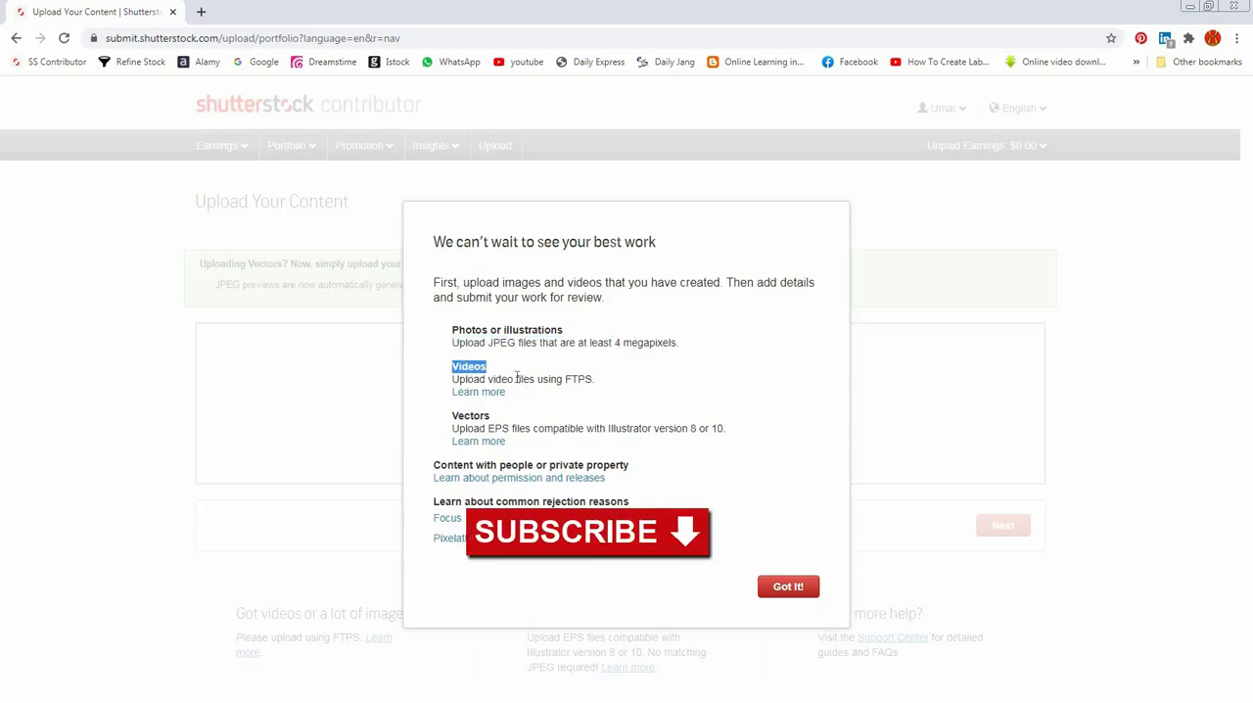
drag(516, 379, 555, 377)
double_click(579, 378)
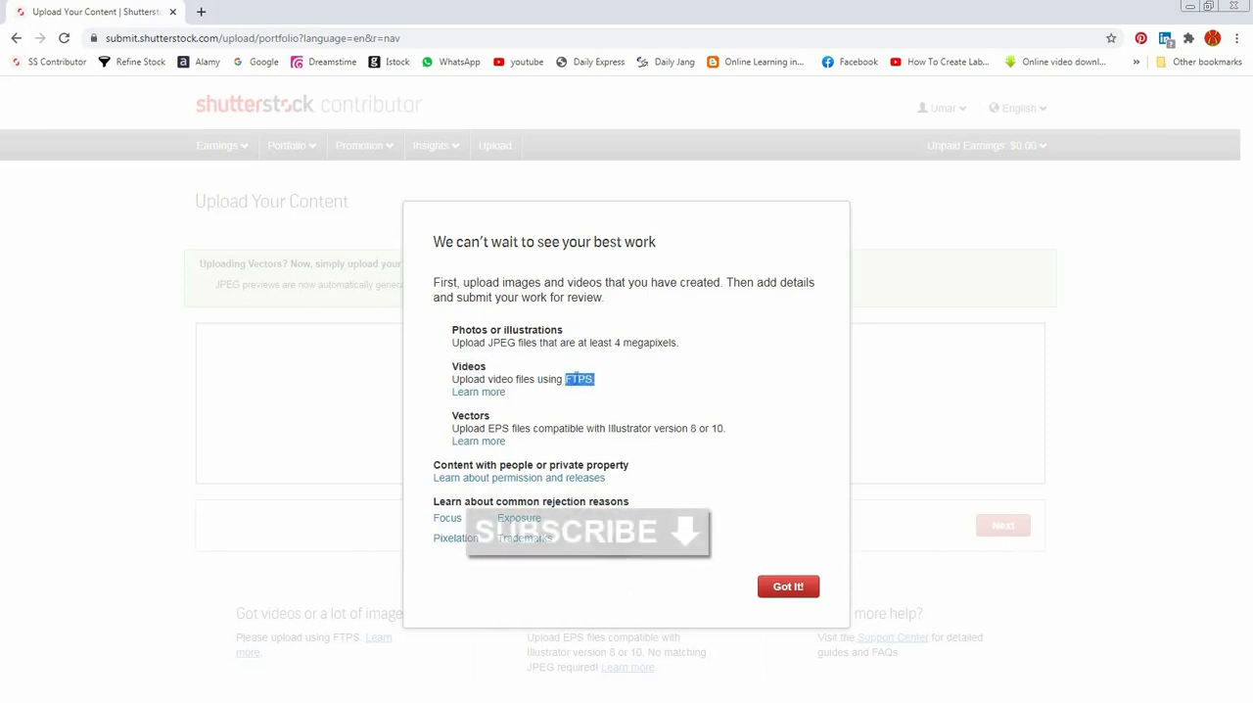
click(590, 378)
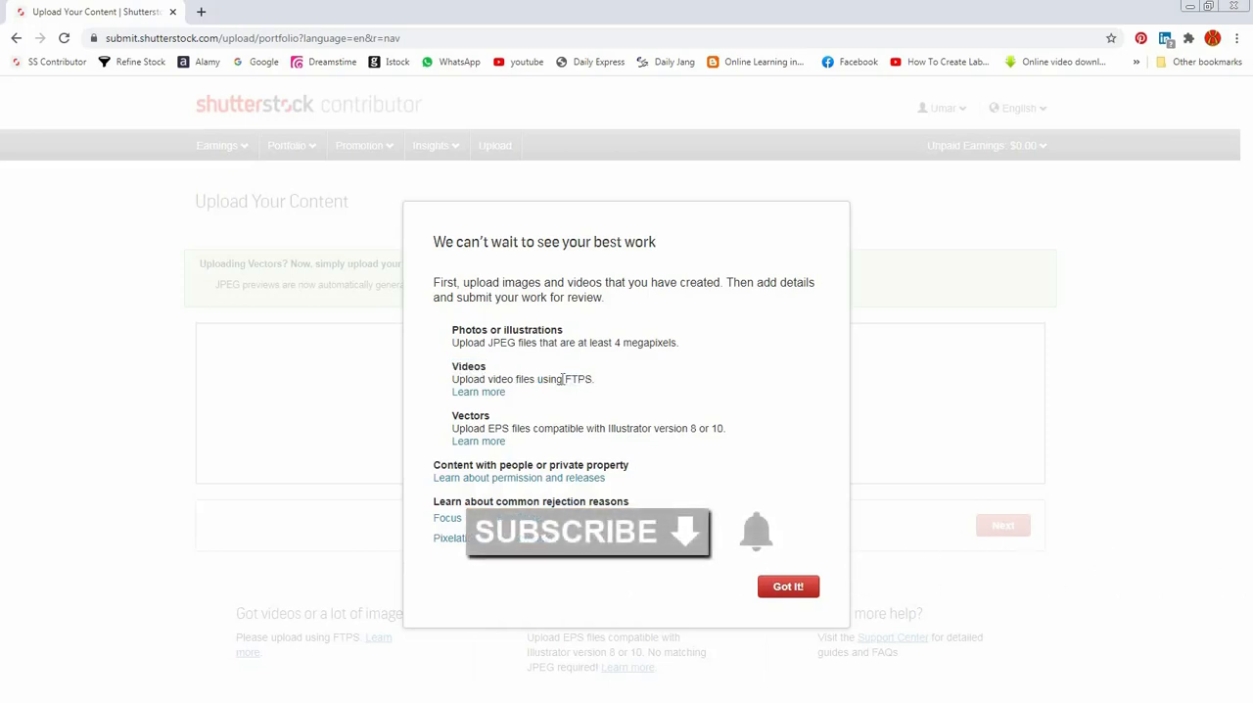
mouse_move(565, 379)
mouse_down()
mouse_move(594, 380)
mouse_move(567, 379)
mouse_up()
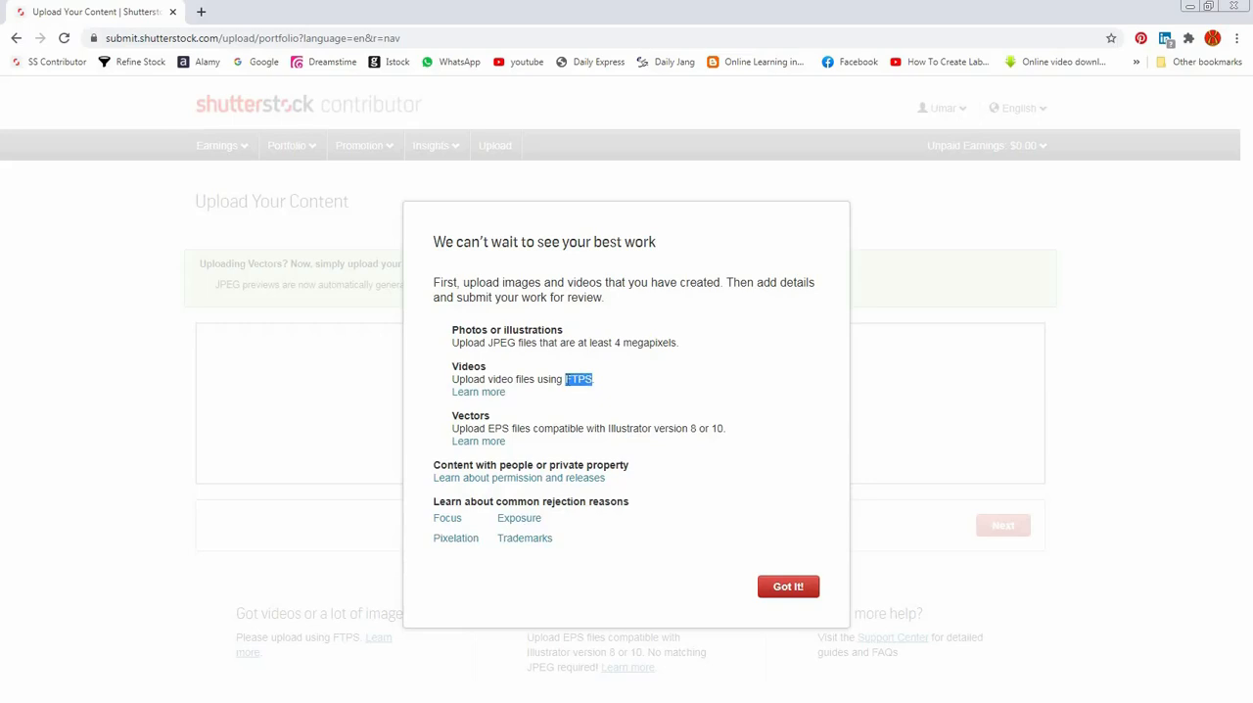
click(567, 380)
drag(566, 380, 594, 379)
click(588, 379)
drag(588, 379, 568, 380)
click(566, 379)
double_click(593, 378)
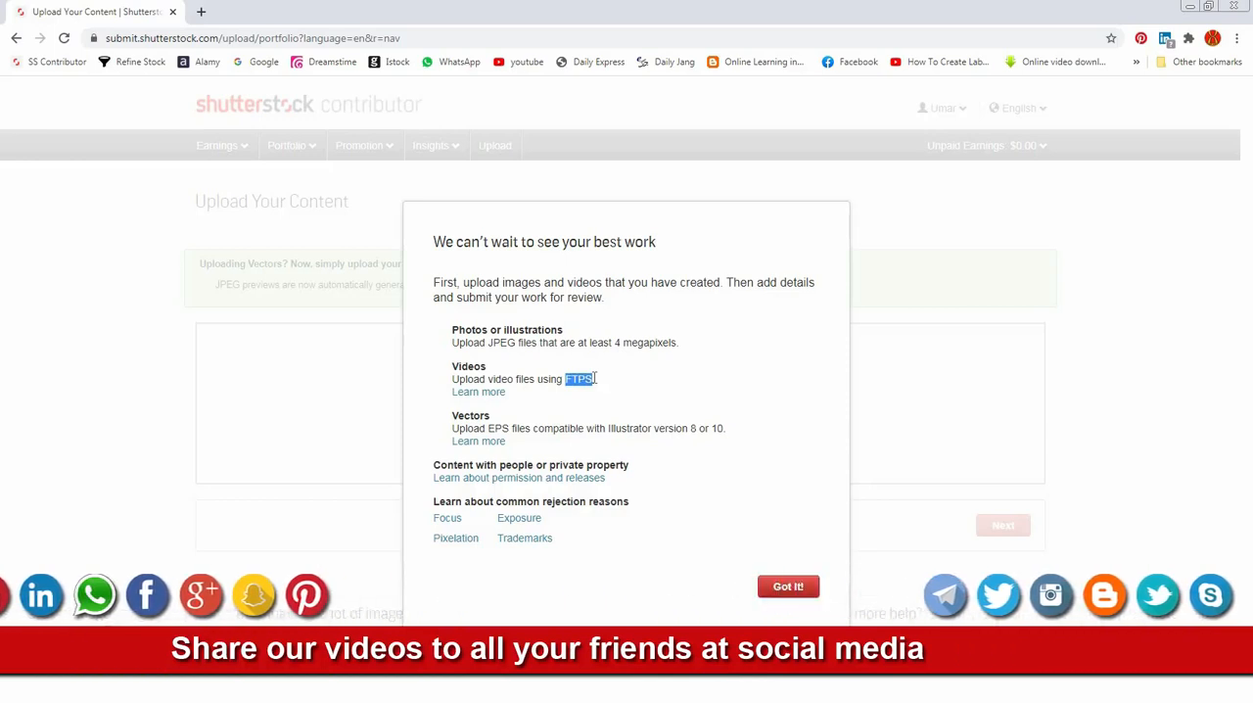
Step: Review the megapixel, video and vector file requirements in the upload guidelines
drag(452, 342, 633, 343)
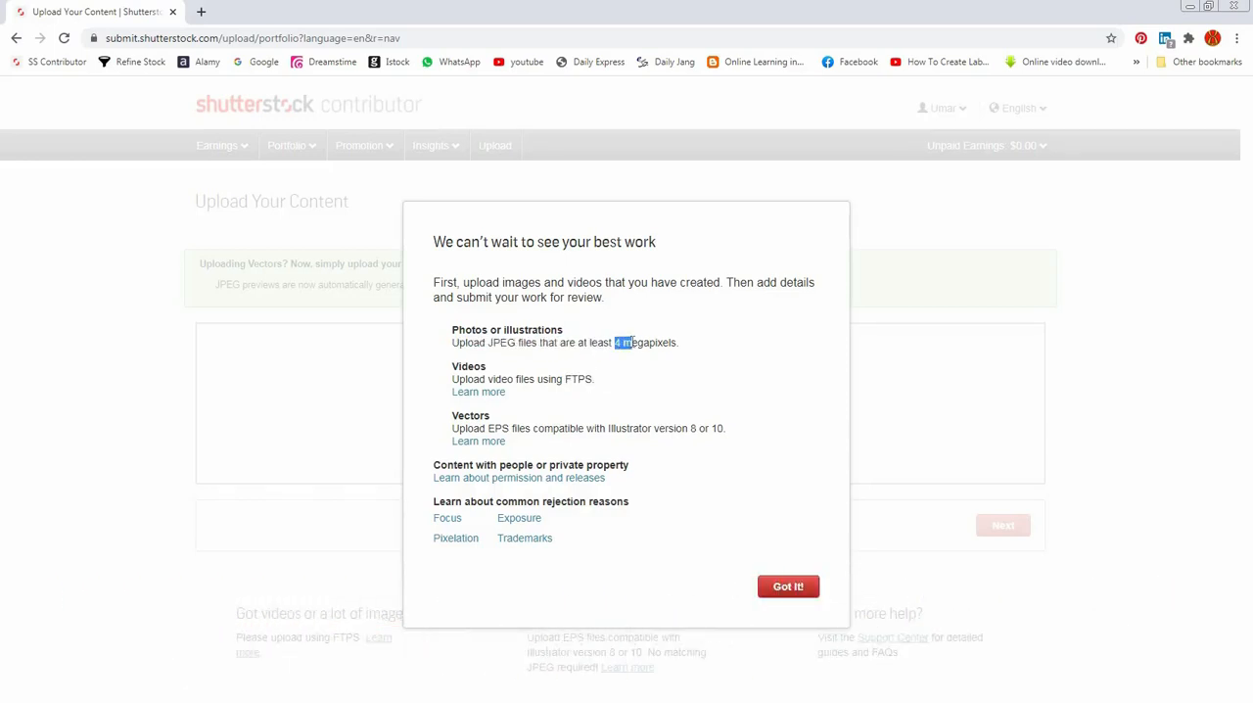
click(640, 342)
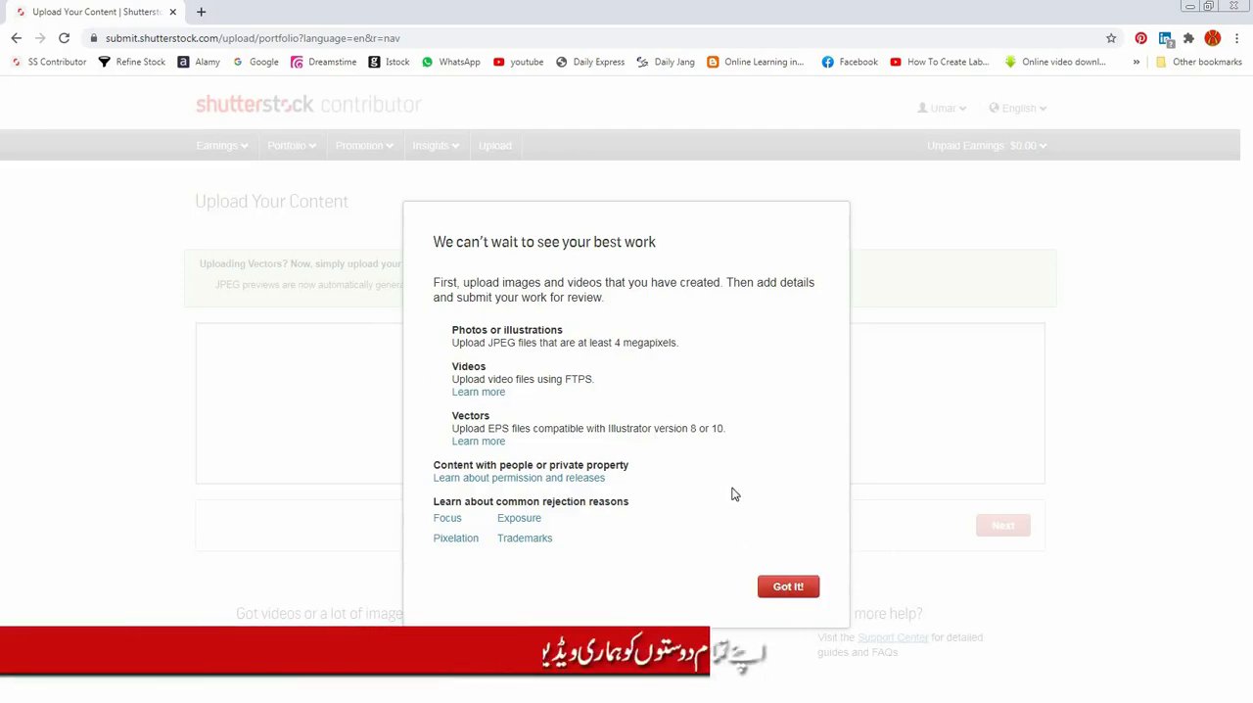
drag(451, 366, 487, 367)
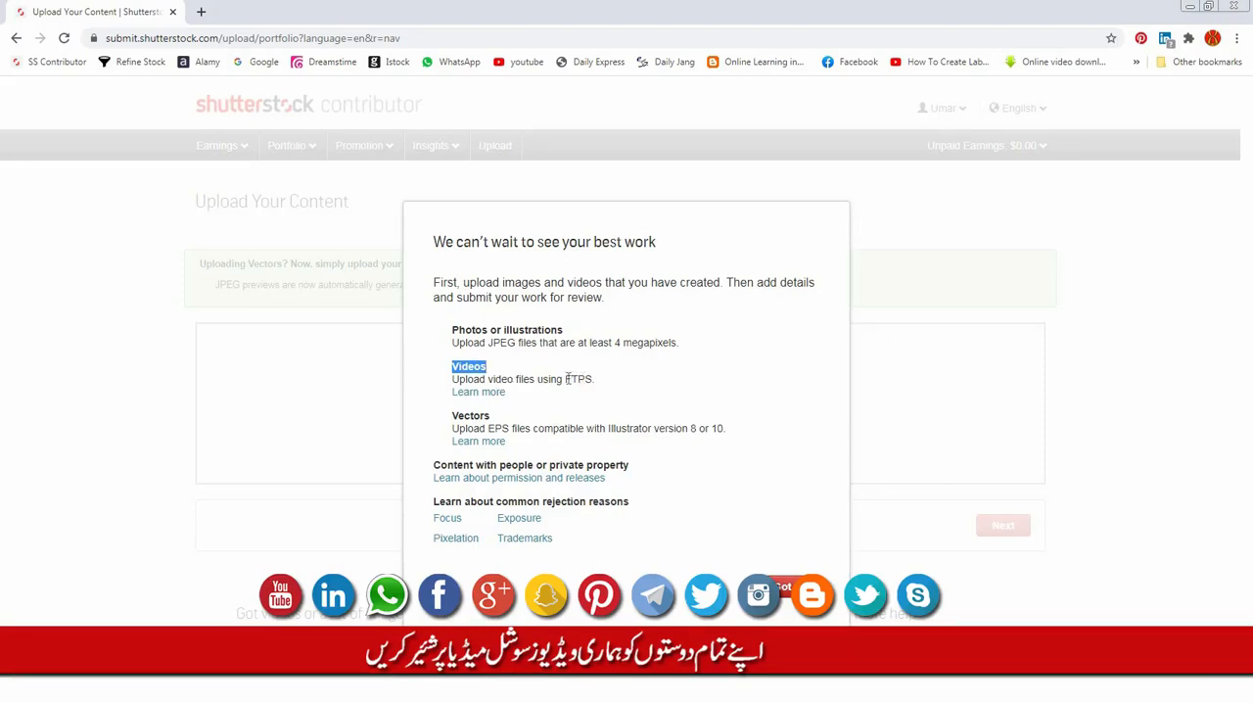
drag(565, 379, 593, 380)
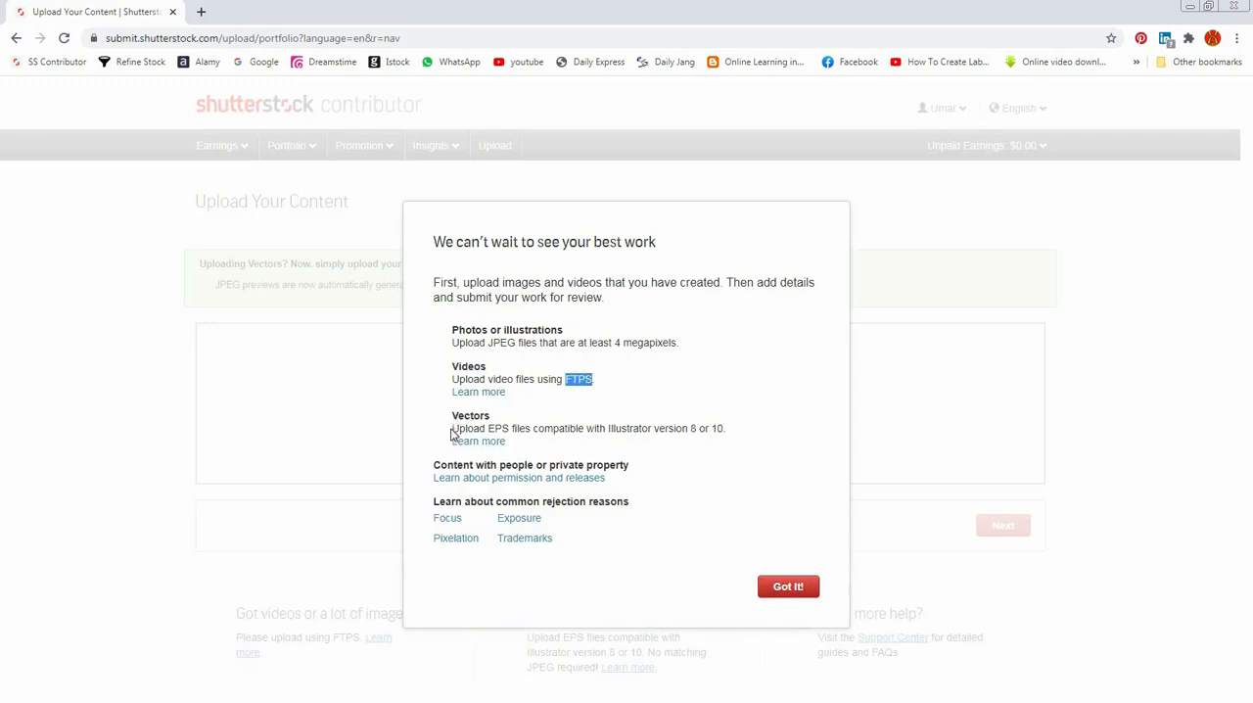
drag(452, 429, 488, 428)
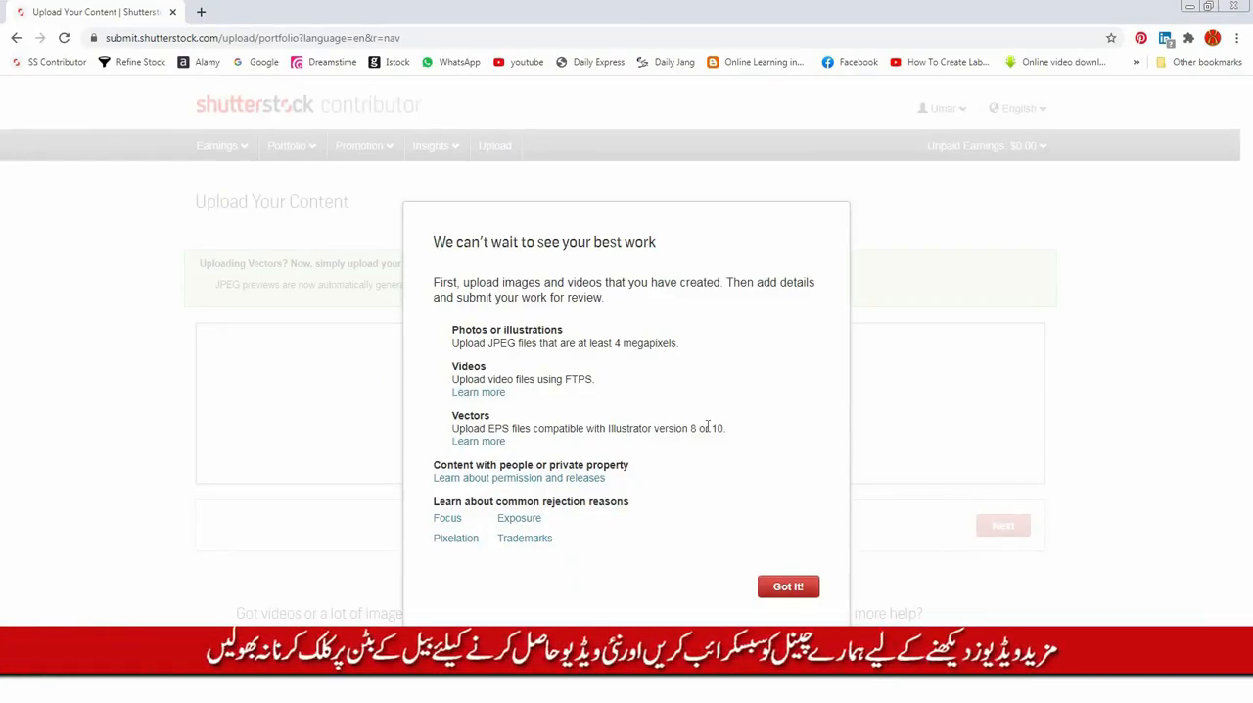
drag(452, 342, 579, 369)
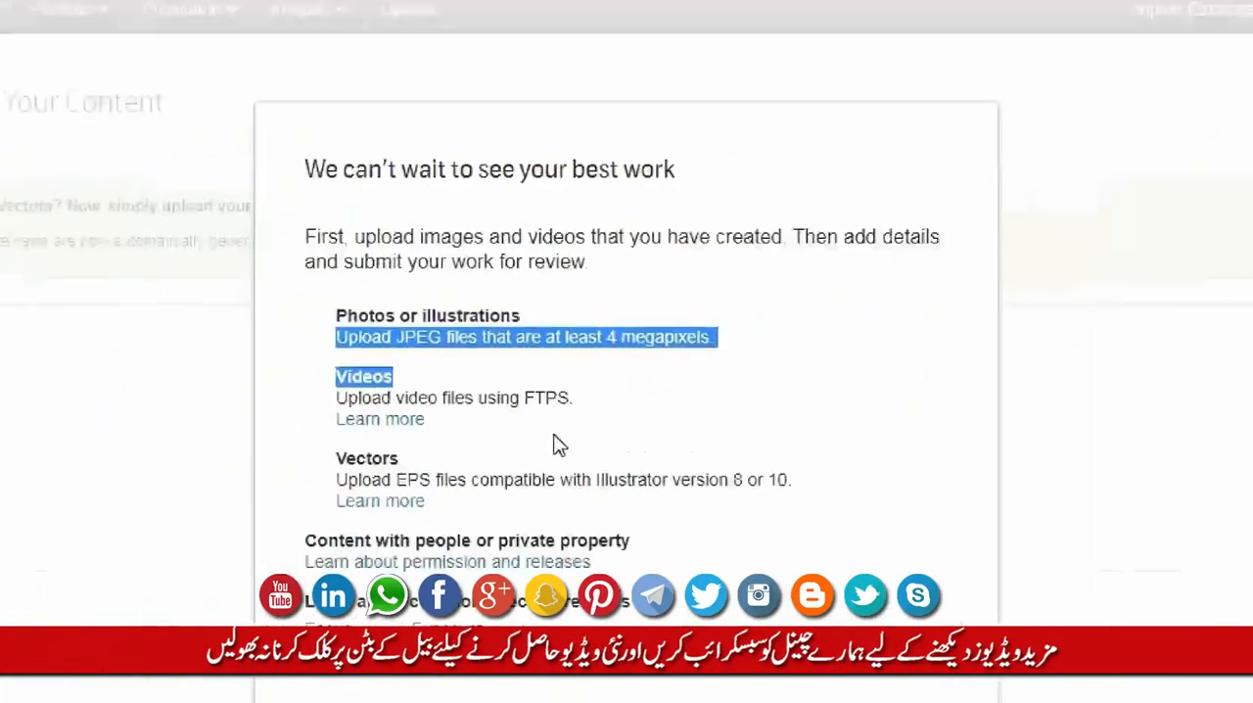
drag(553, 445, 671, 486)
click(671, 486)
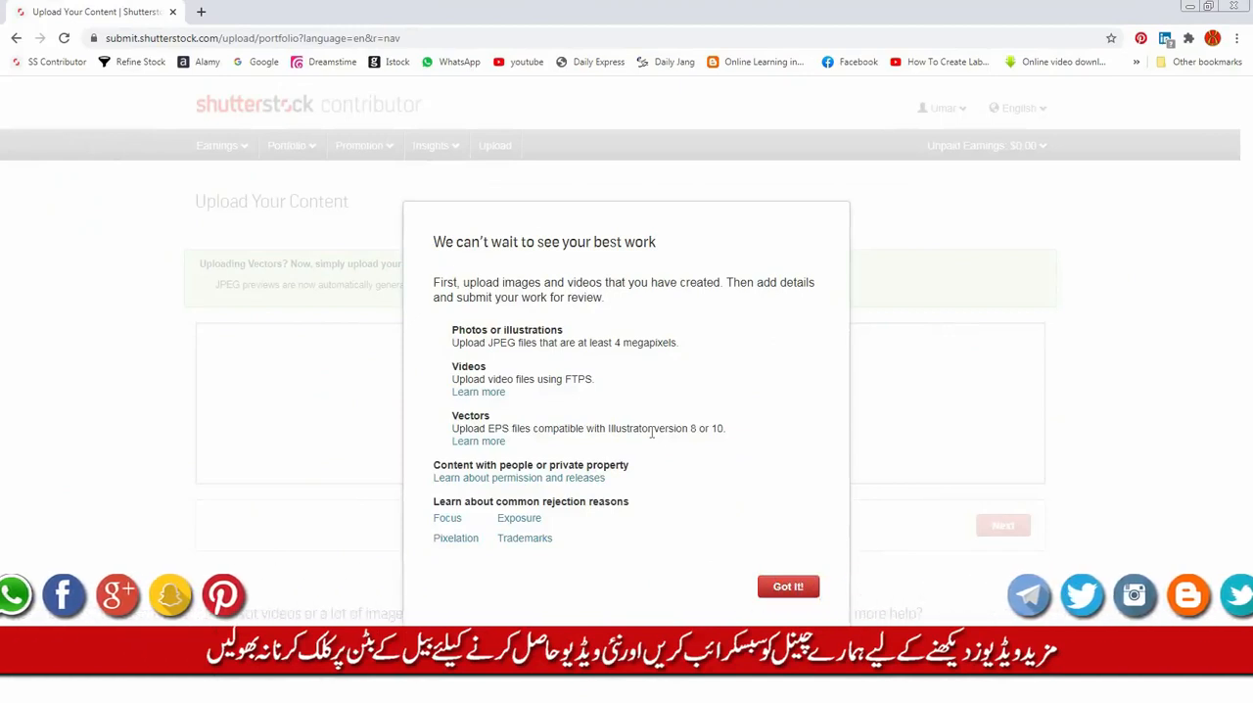
Step: Dismiss the upload guidelines and browse to the Shutterstock folder on New Volume (F:) to choose multiple files
click(788, 587)
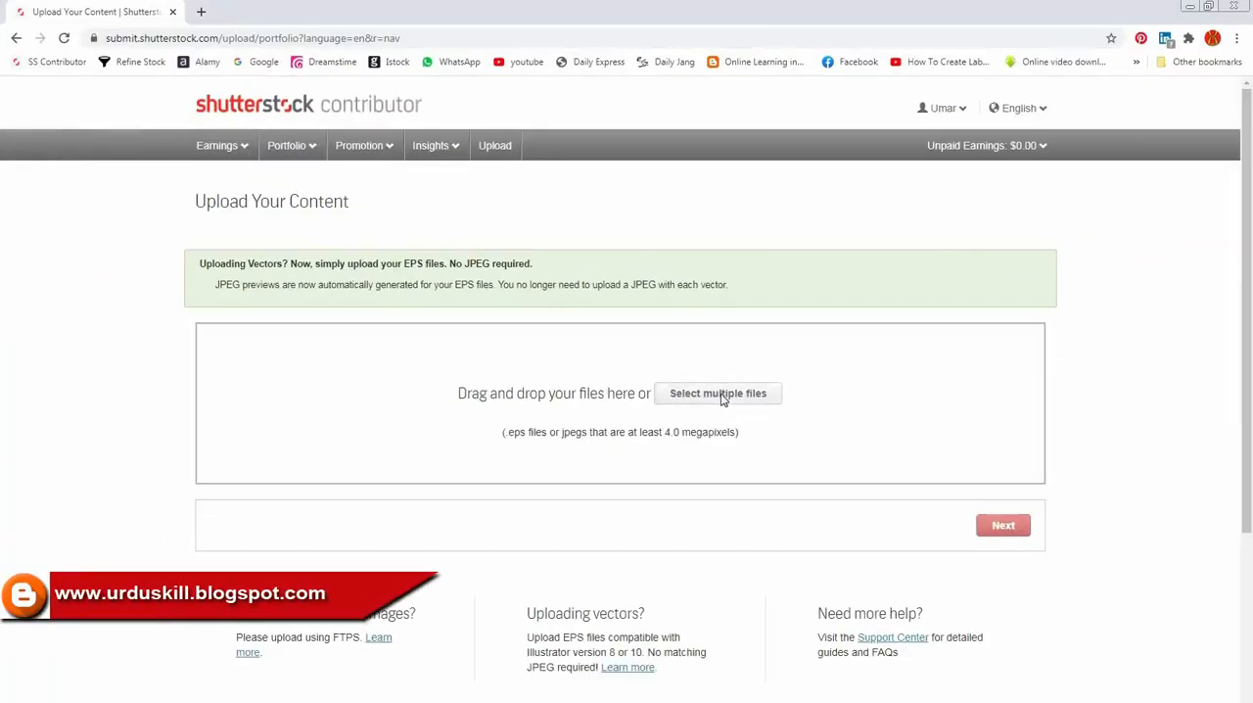
click(721, 395)
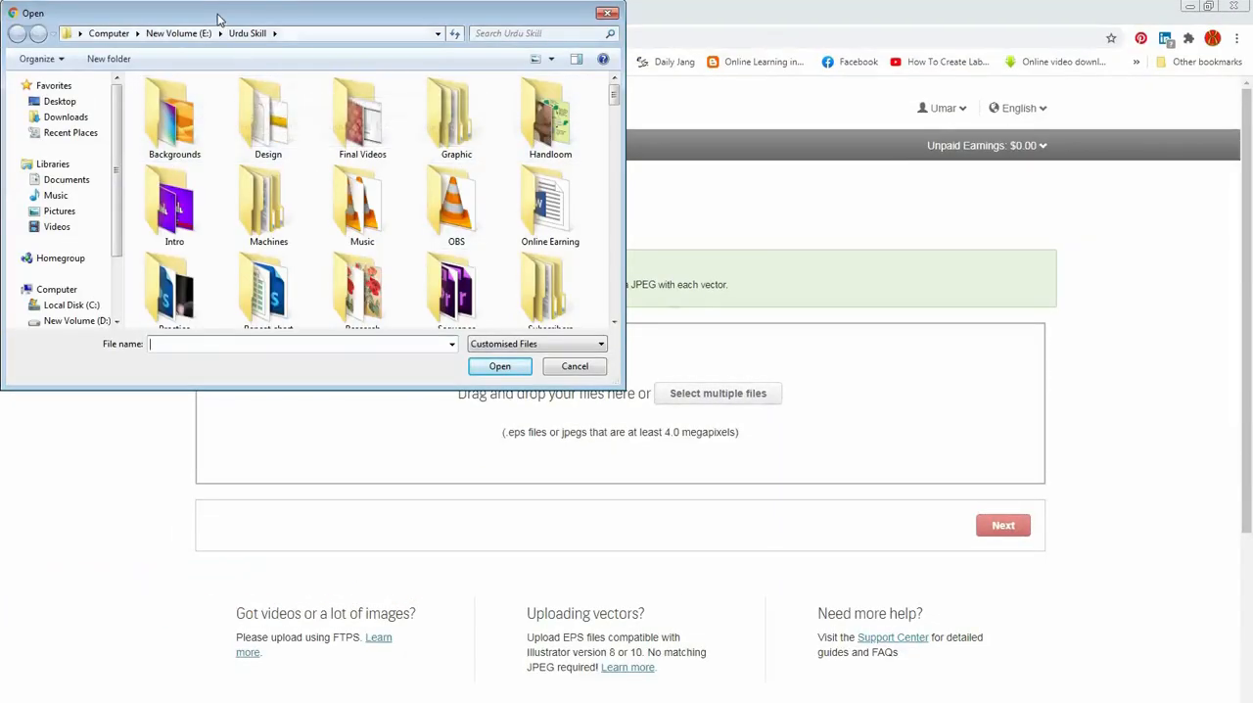
drag(217, 13, 522, 166)
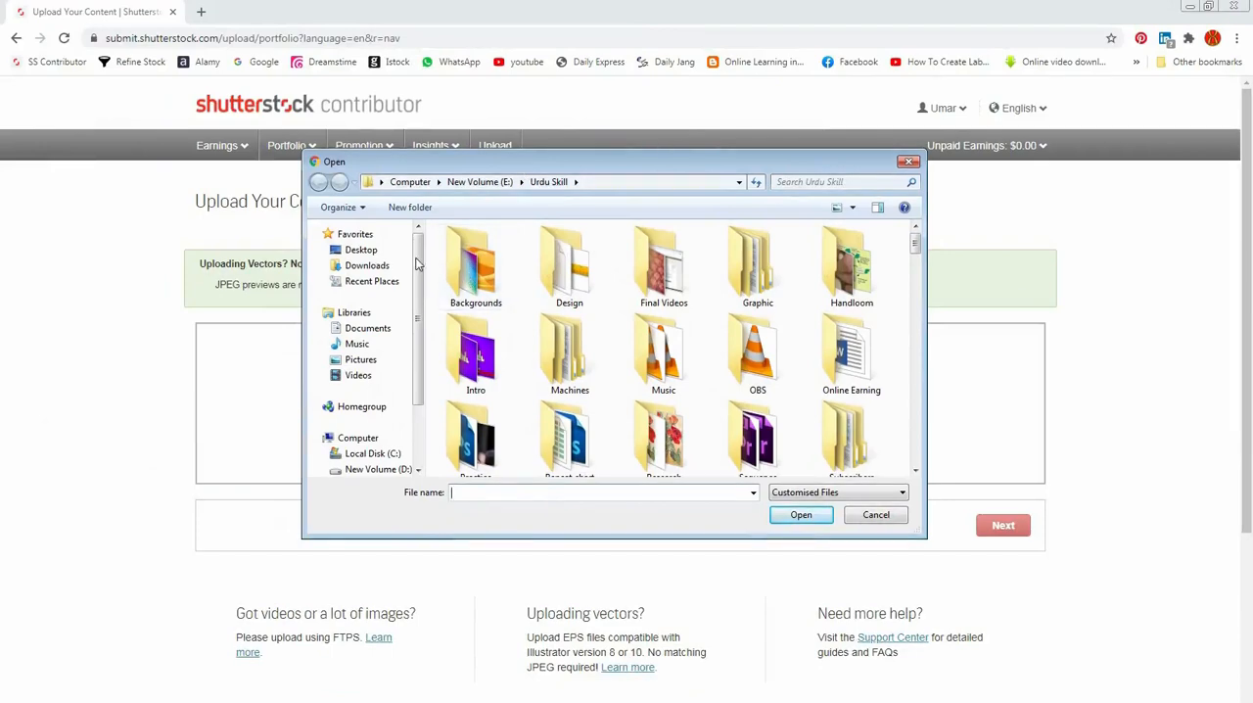
scroll(397, 402, down, 2)
scroll(396, 411, up, 1)
click(386, 428)
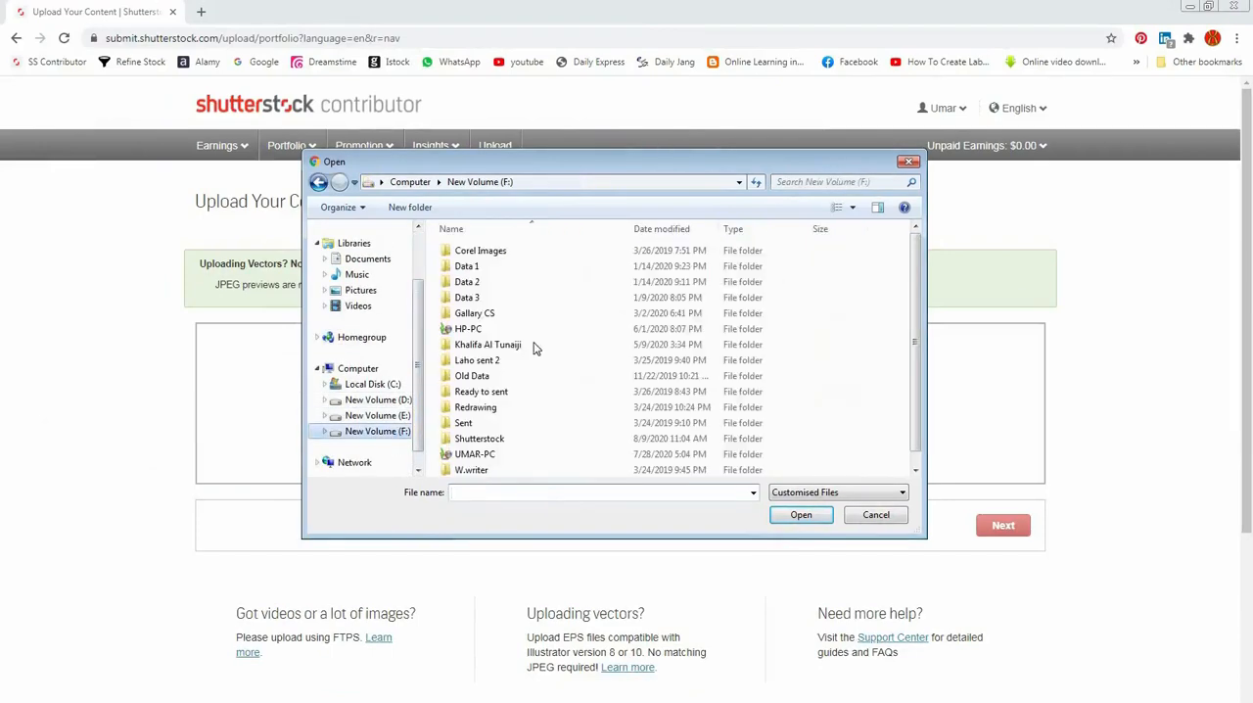
scroll(537, 346, down, 1)
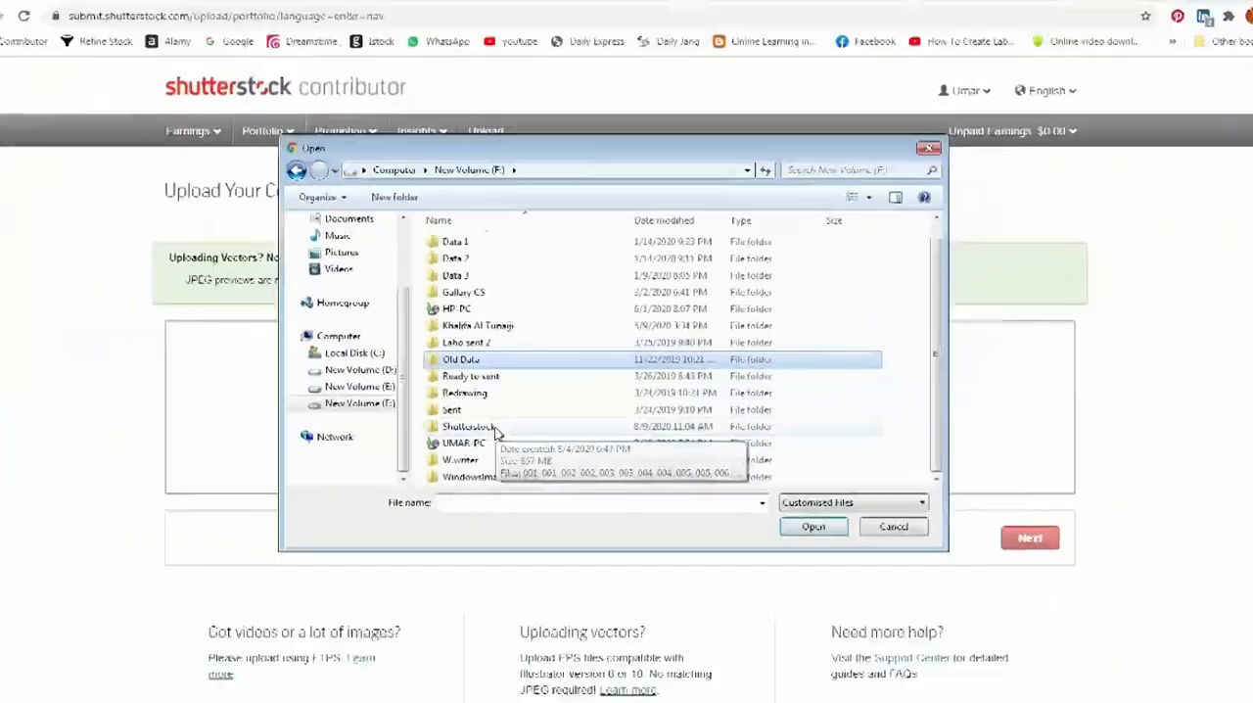
double_click(499, 431)
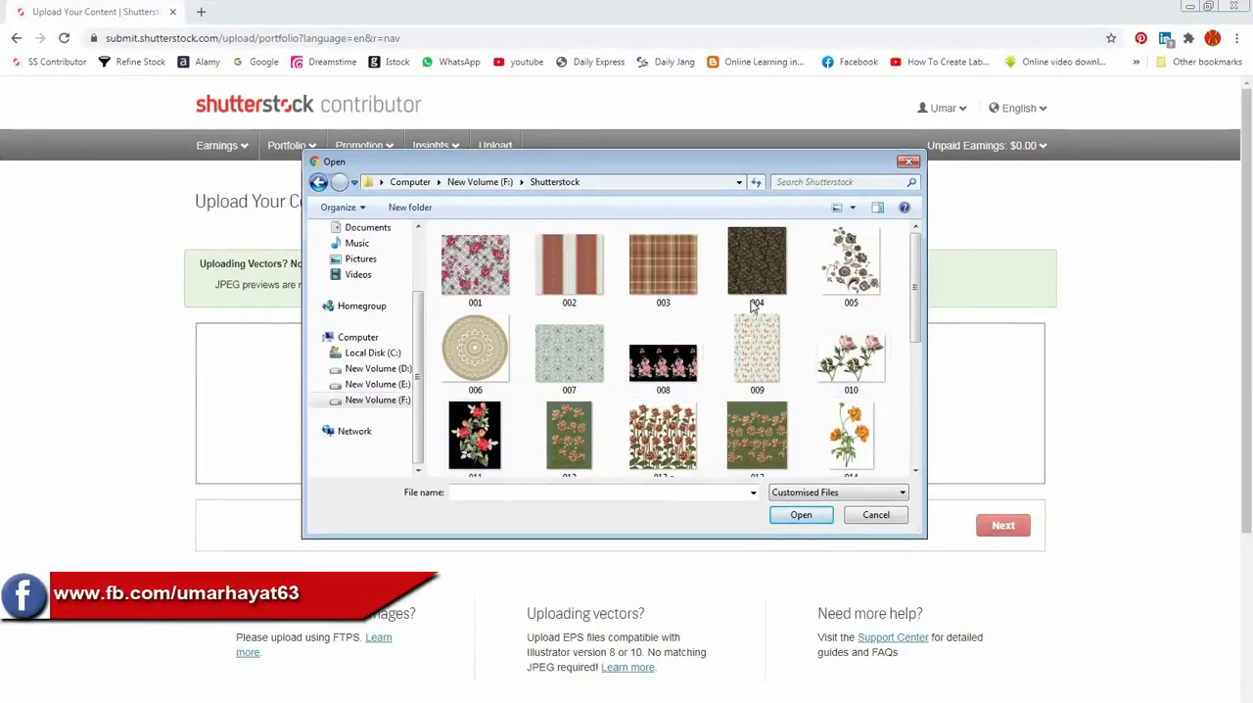
click(478, 277)
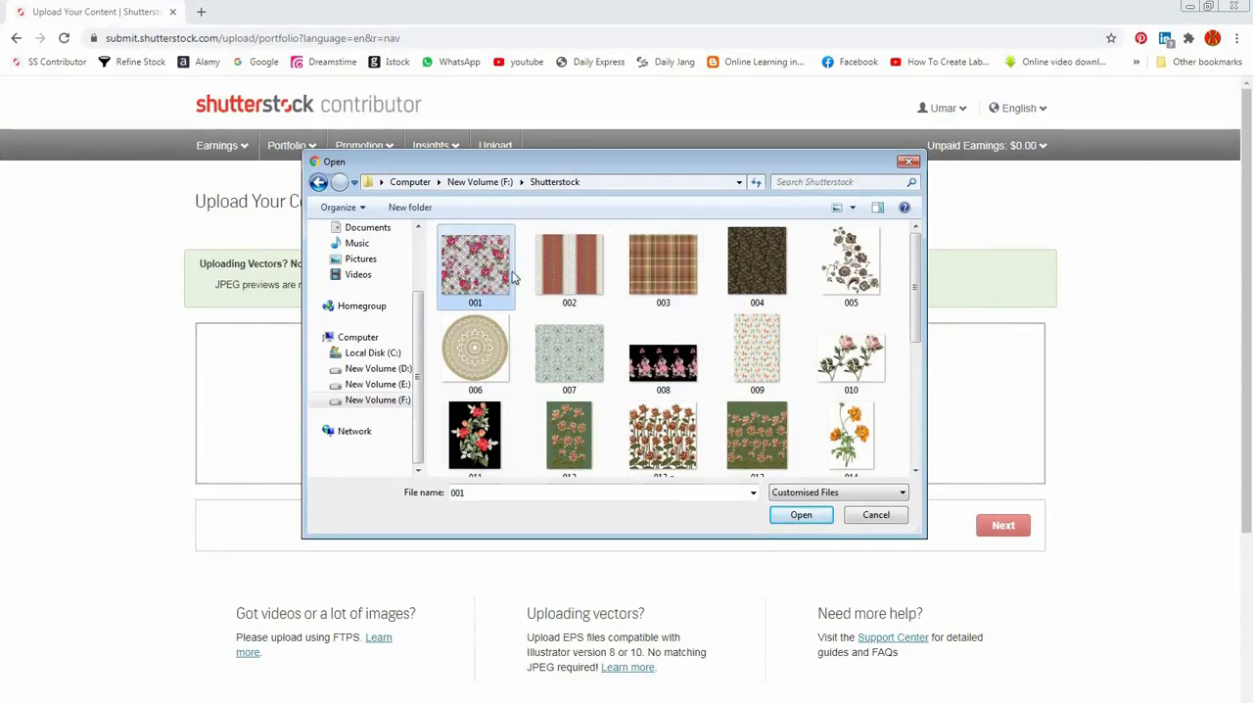
scroll(720, 352, down, 5)
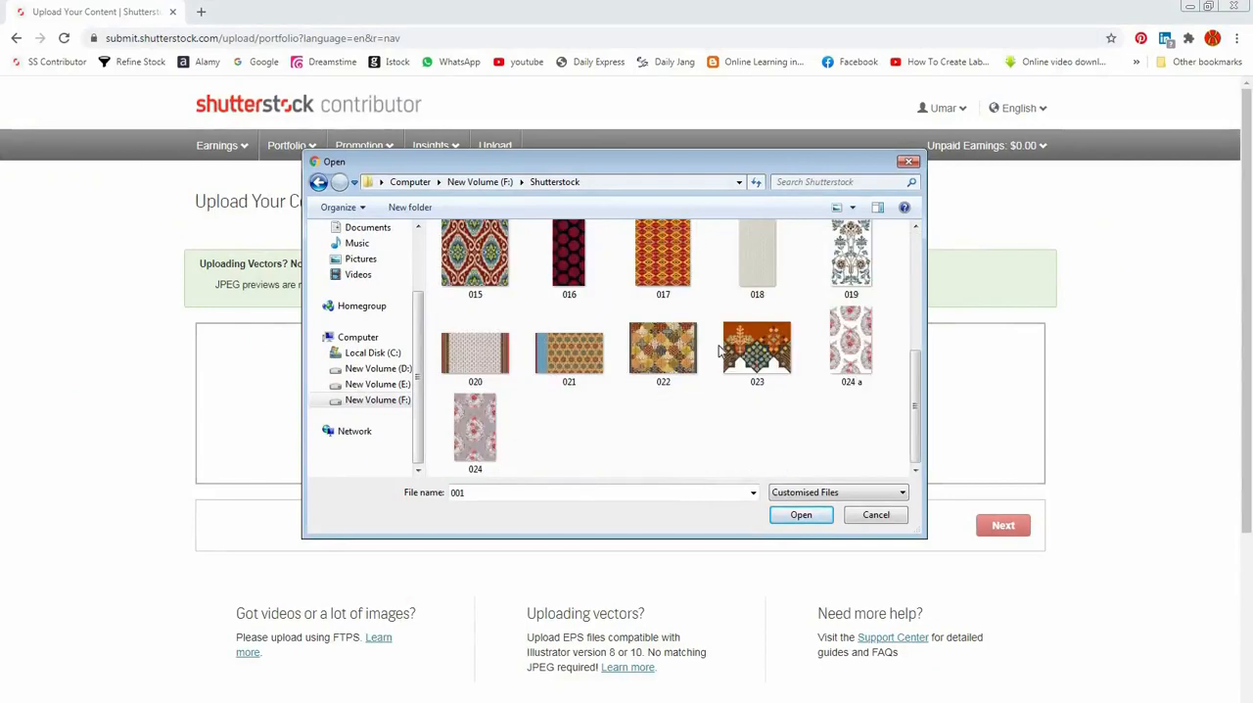
scroll(720, 353, up, 5)
scroll(720, 353, down, 5)
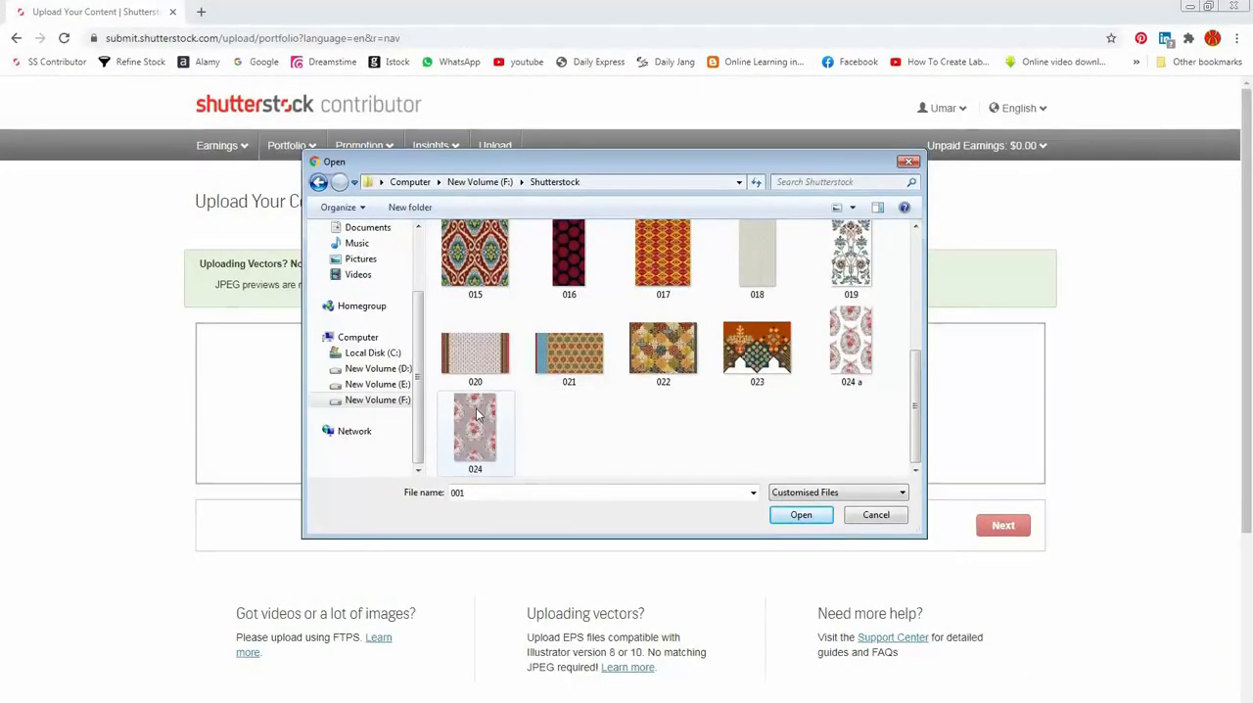
key(ctrl+a)
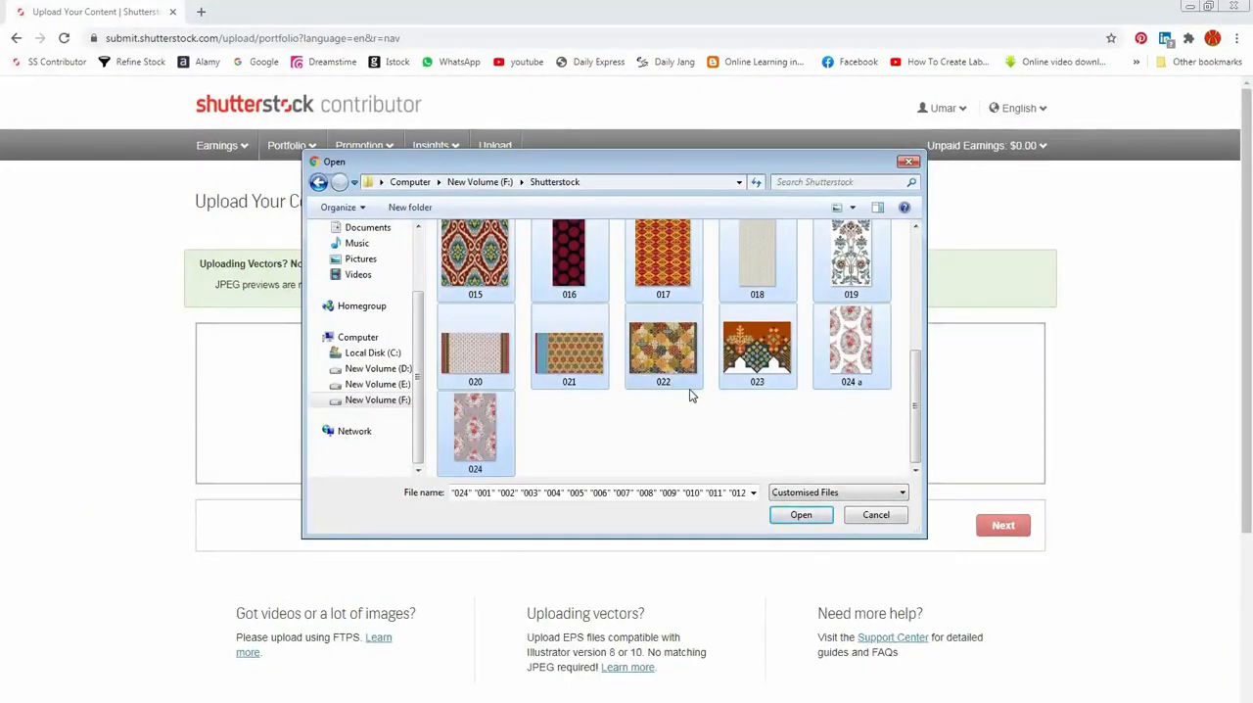
scroll(689, 391, up, 5)
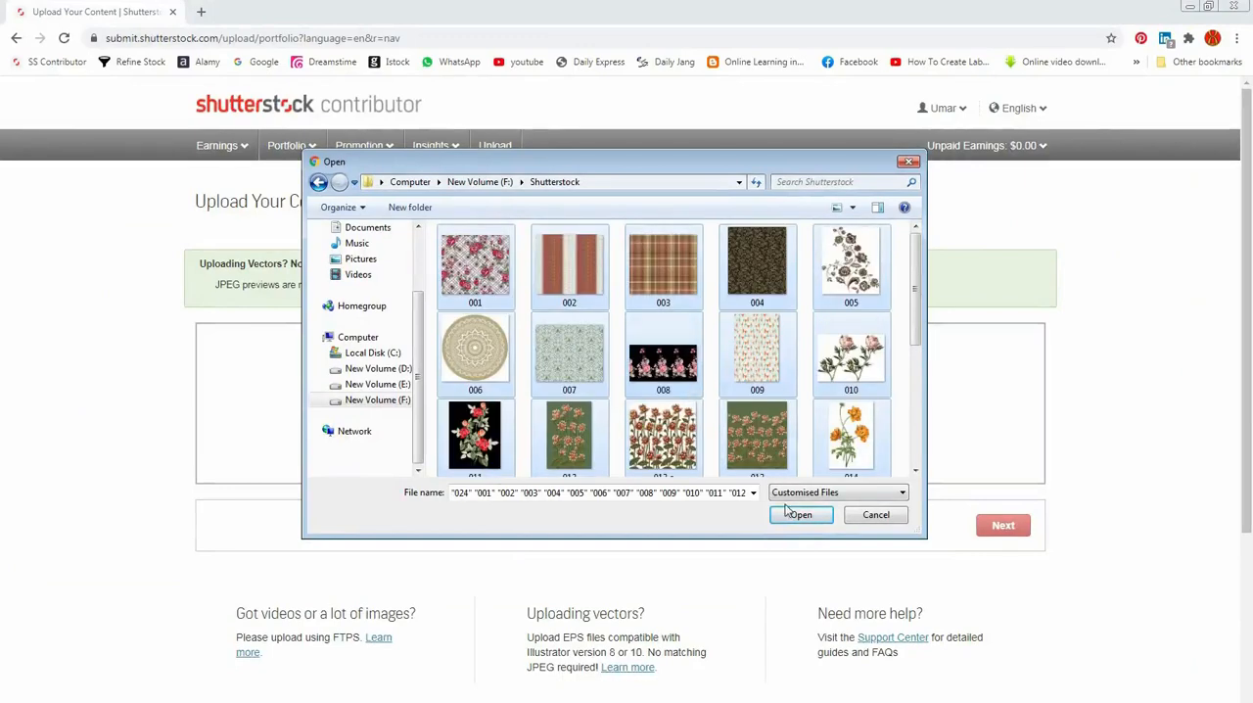
click(729, 393)
key(ctrl+a)
Step: Select all images from 001 through 024 in the Shutterstock folder and upload them
click(473, 279)
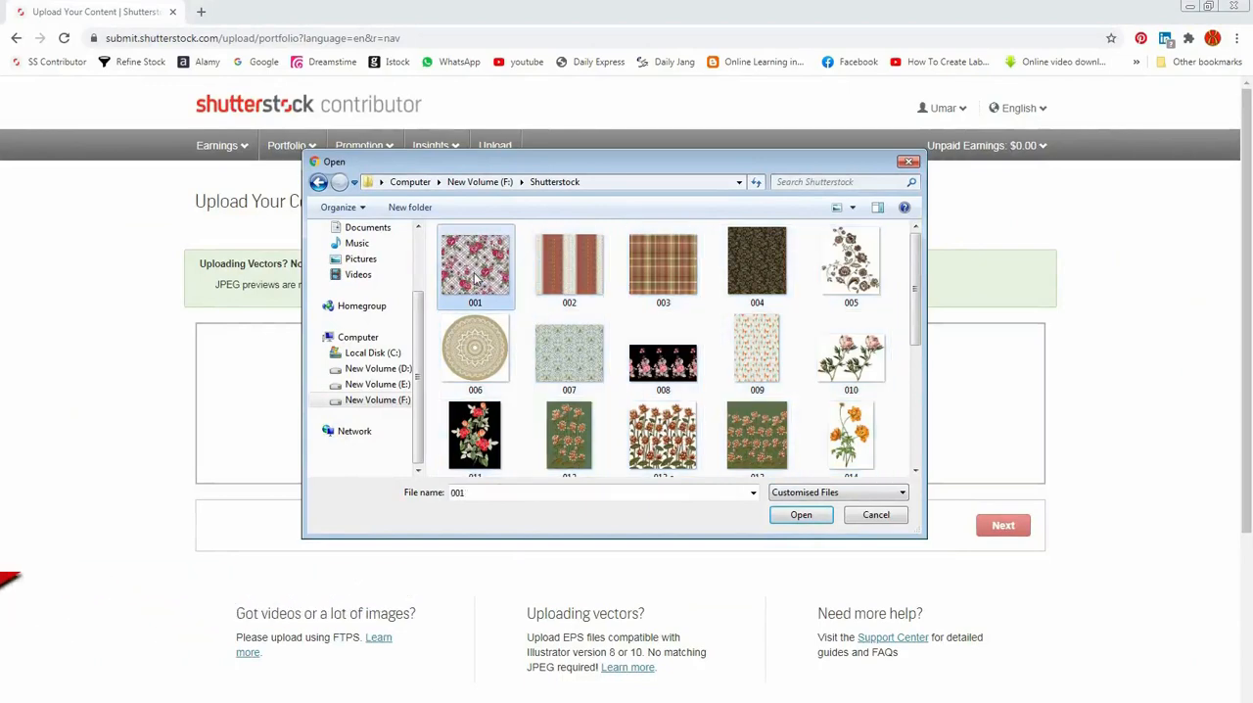
scroll(474, 279, down, 5)
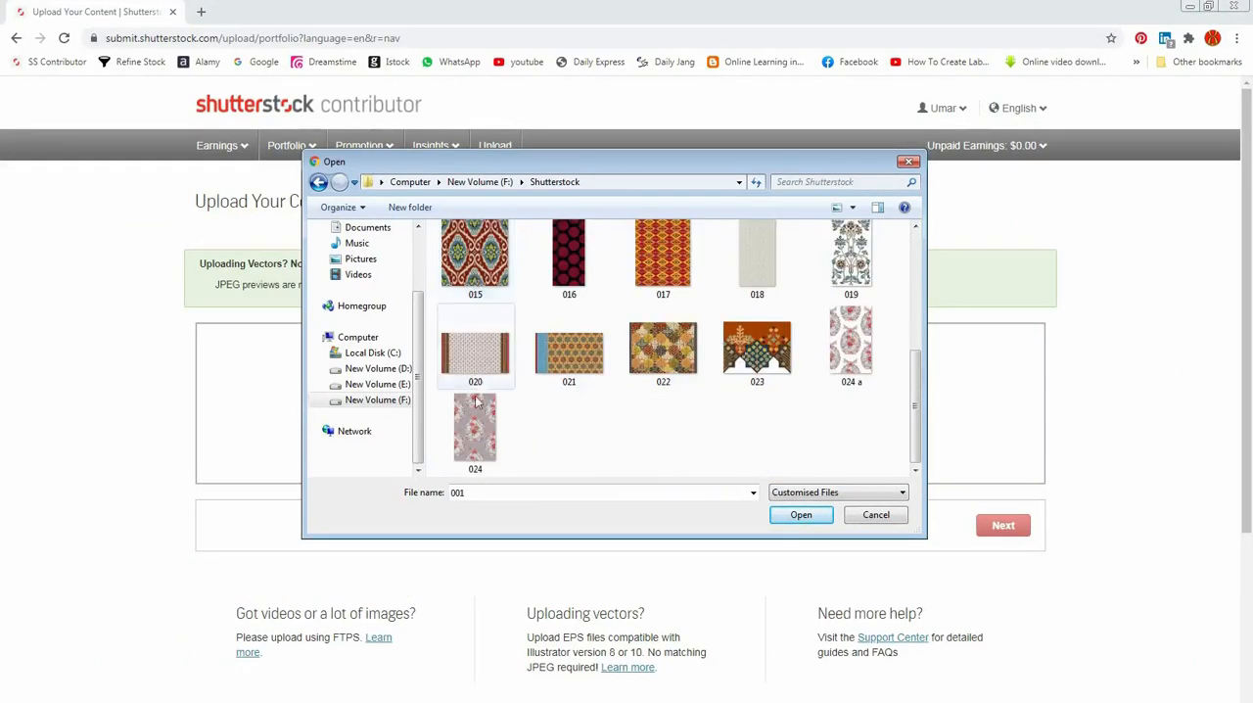
shift+click(483, 428)
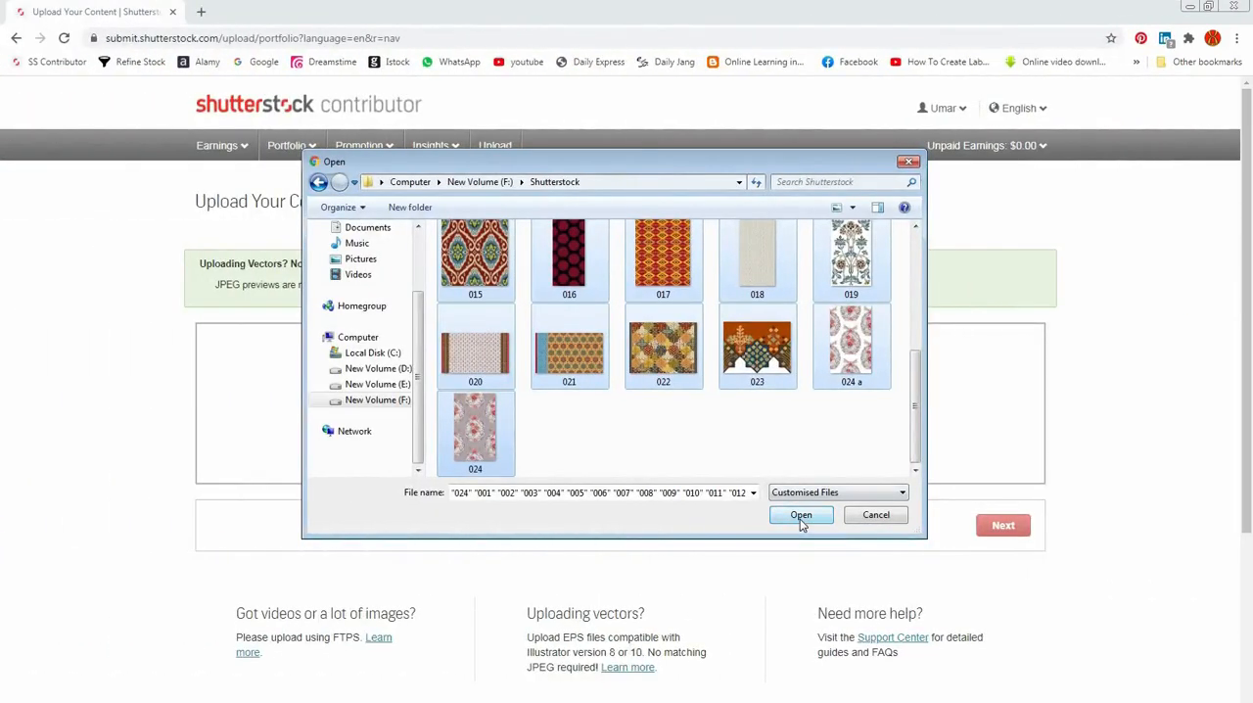
click(801, 516)
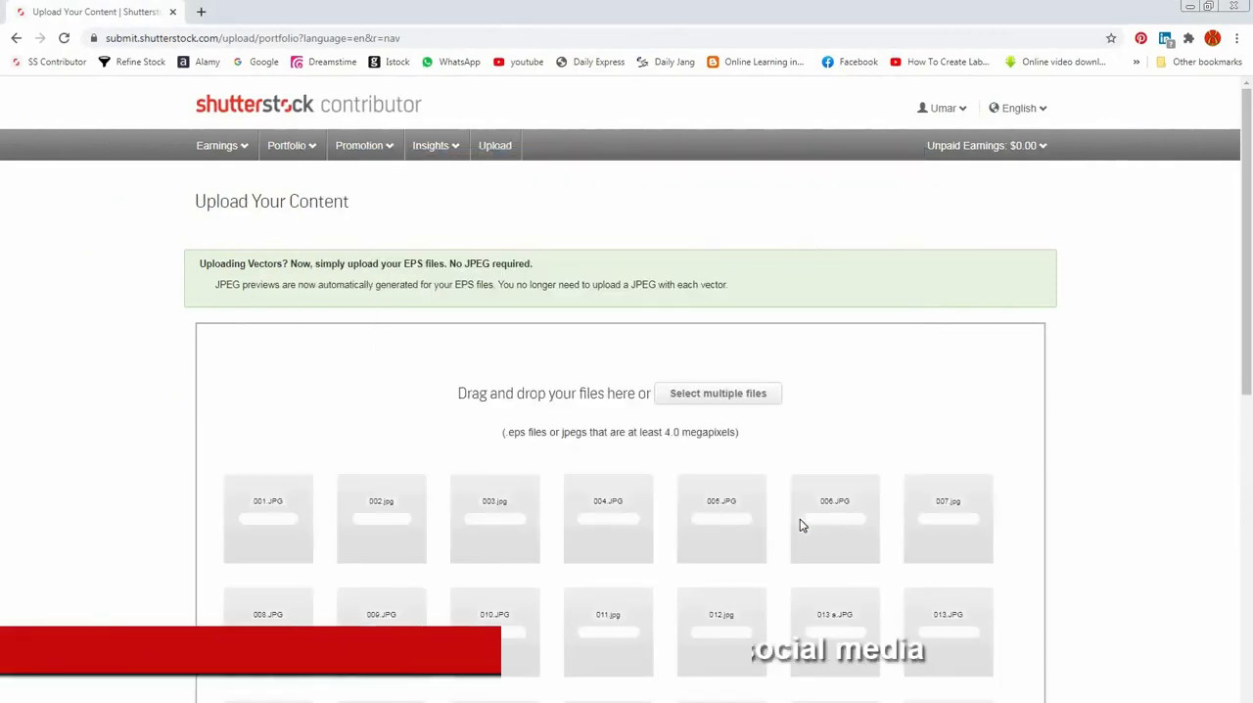
Step: Monitor the upload progress of the selected images and look over the thumbnails in the upload area
scroll(905, 435, down, 1)
scroll(905, 435, down, 2)
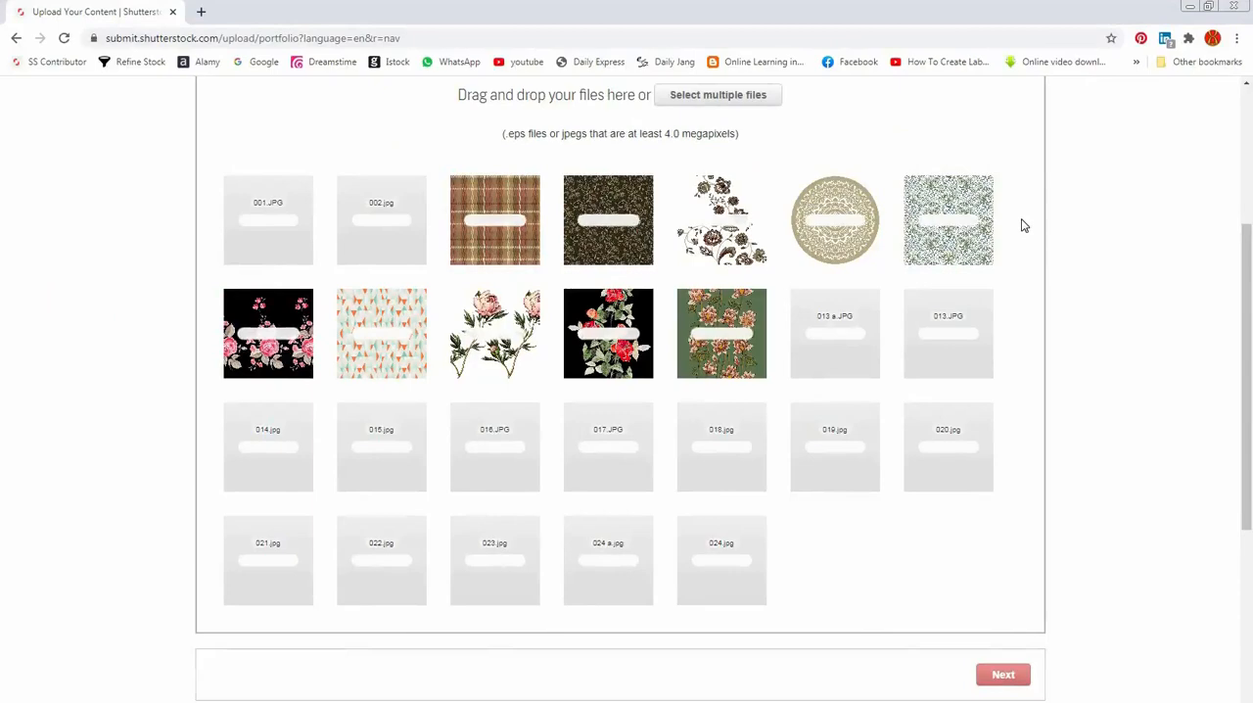
scroll(1023, 225, up, 2)
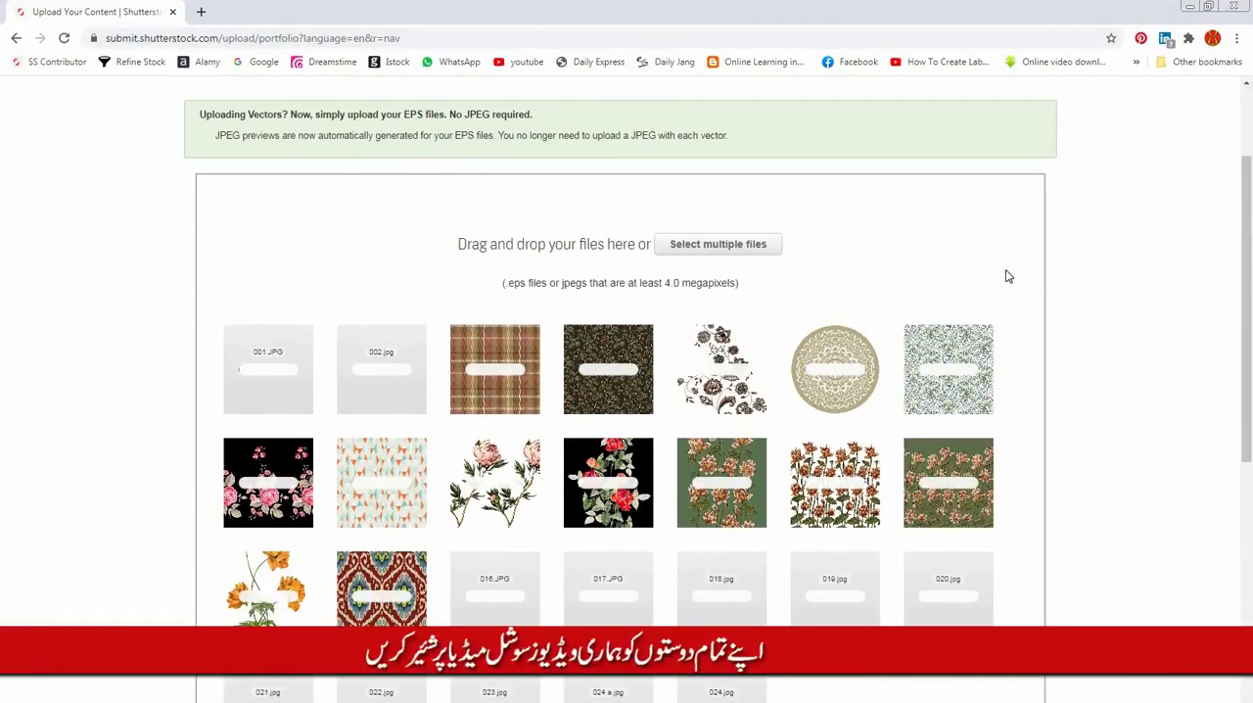
scroll(1008, 277, down, 2)
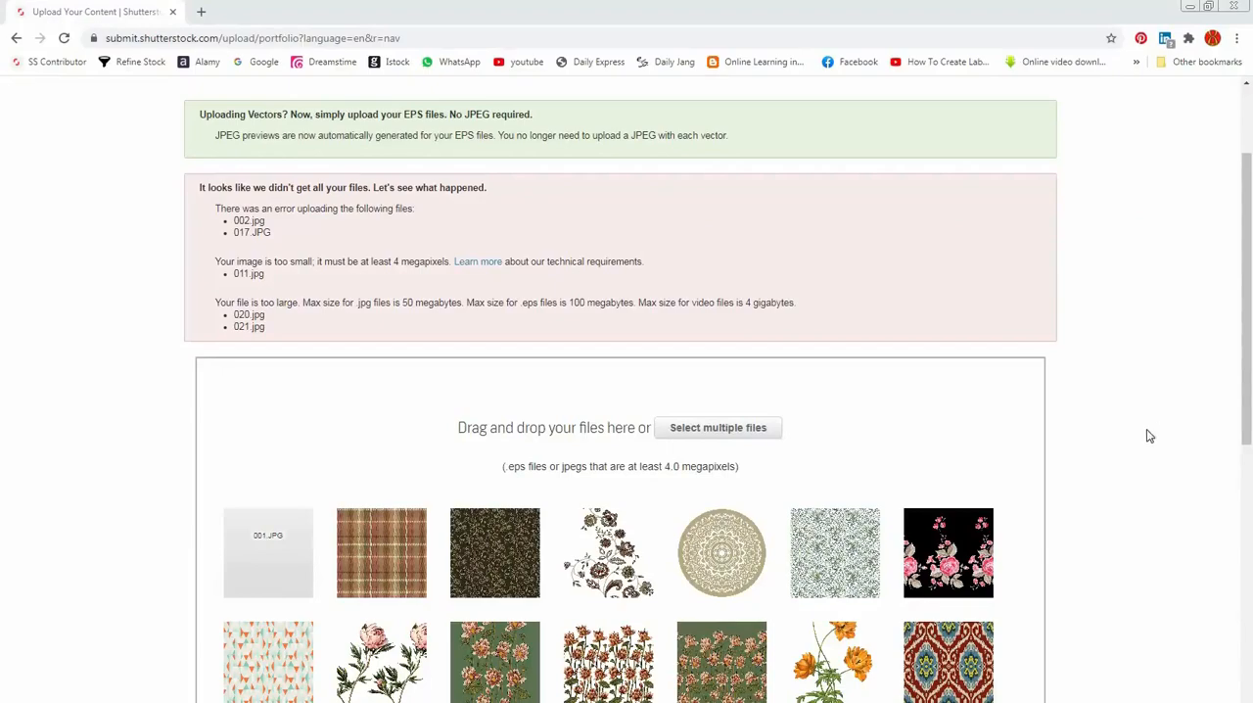
scroll(1124, 426, down, 2)
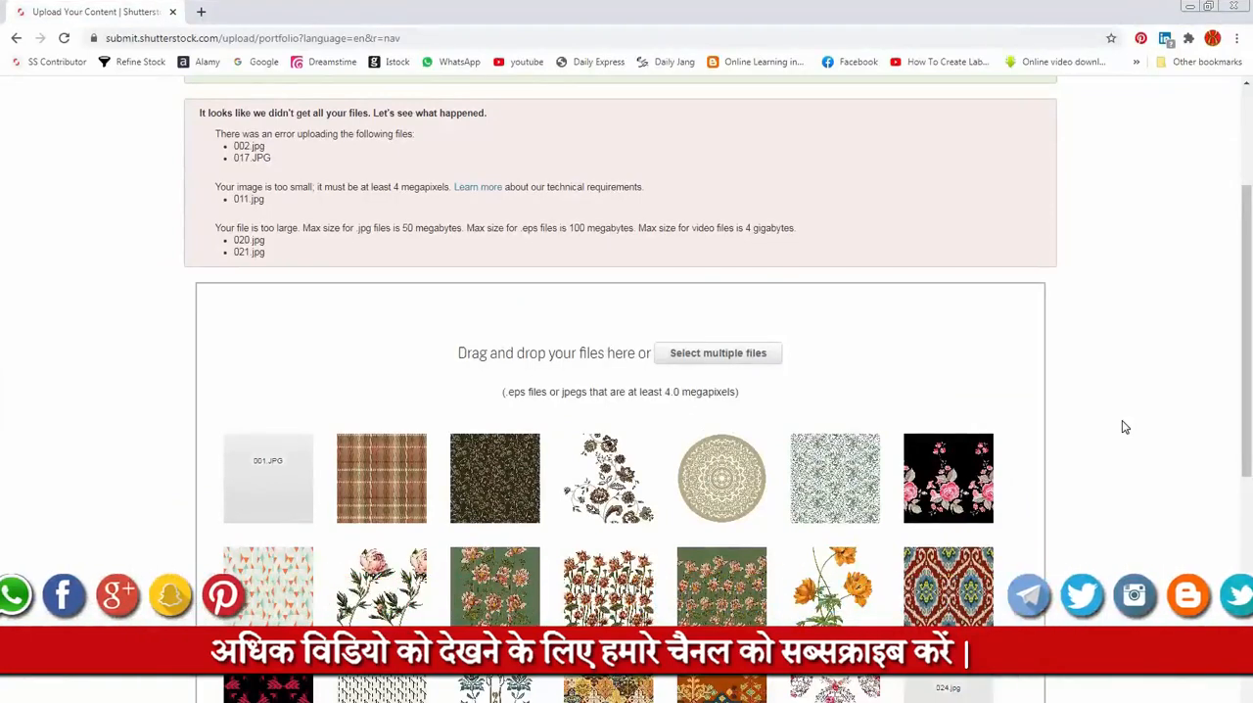
scroll(1124, 427, up, 2)
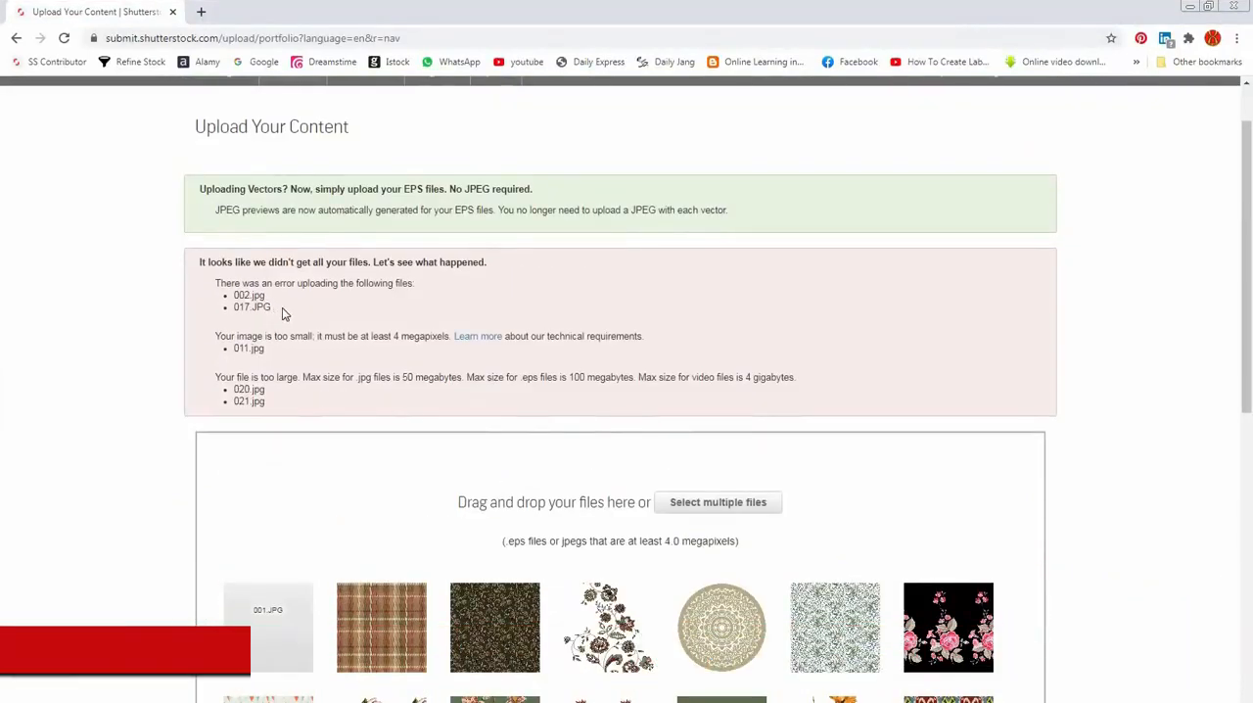
Step: Examine the upload error notice and the names of the files listed under each reason
drag(250, 306, 233, 293)
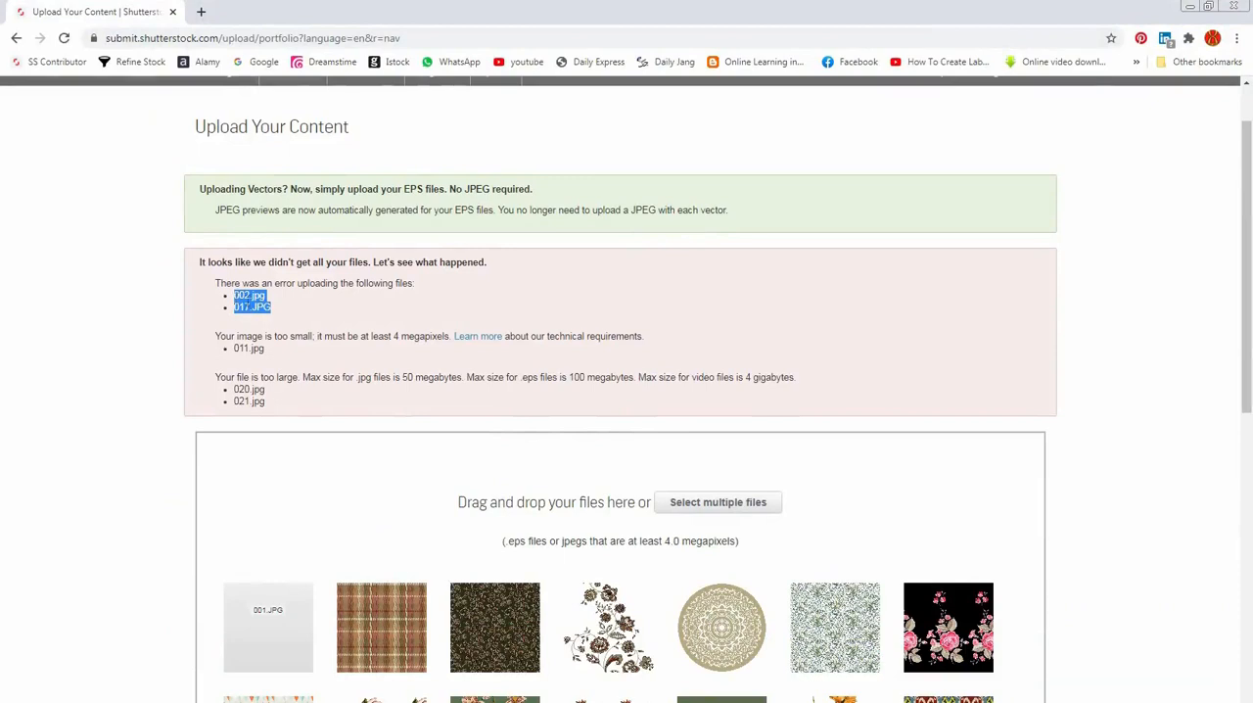
drag(286, 315, 254, 296)
drag(199, 262, 348, 266)
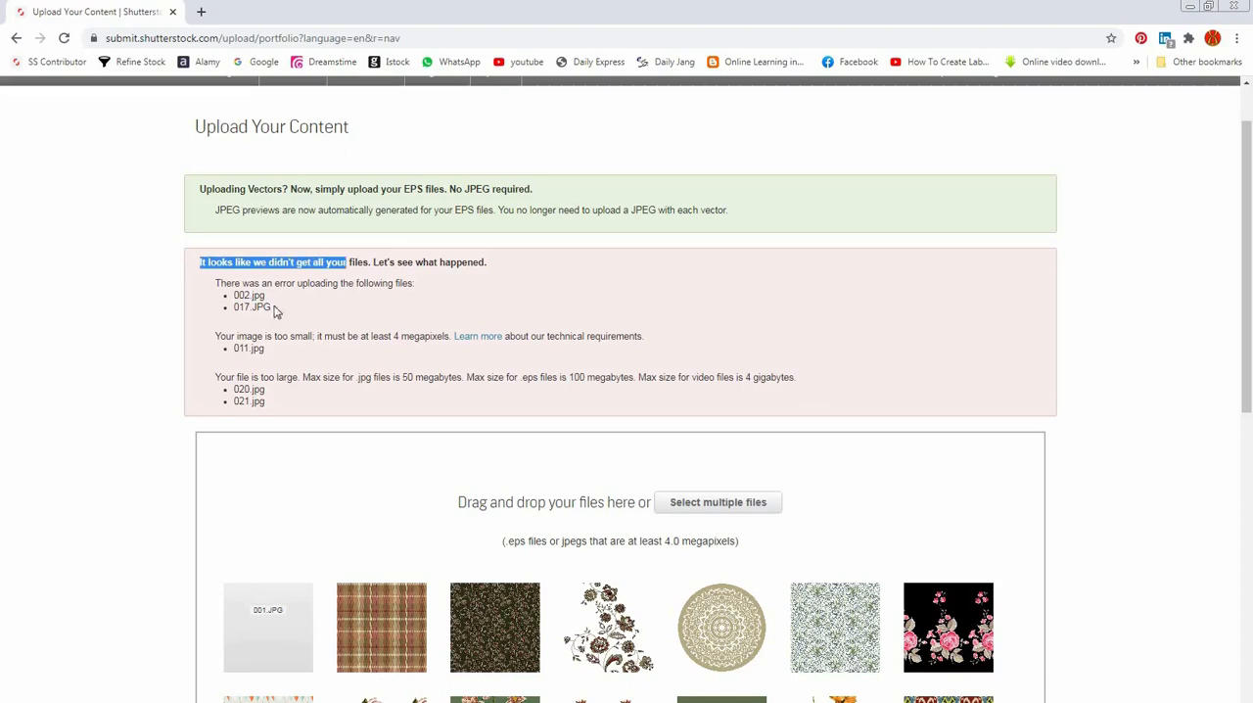
drag(251, 296, 234, 297)
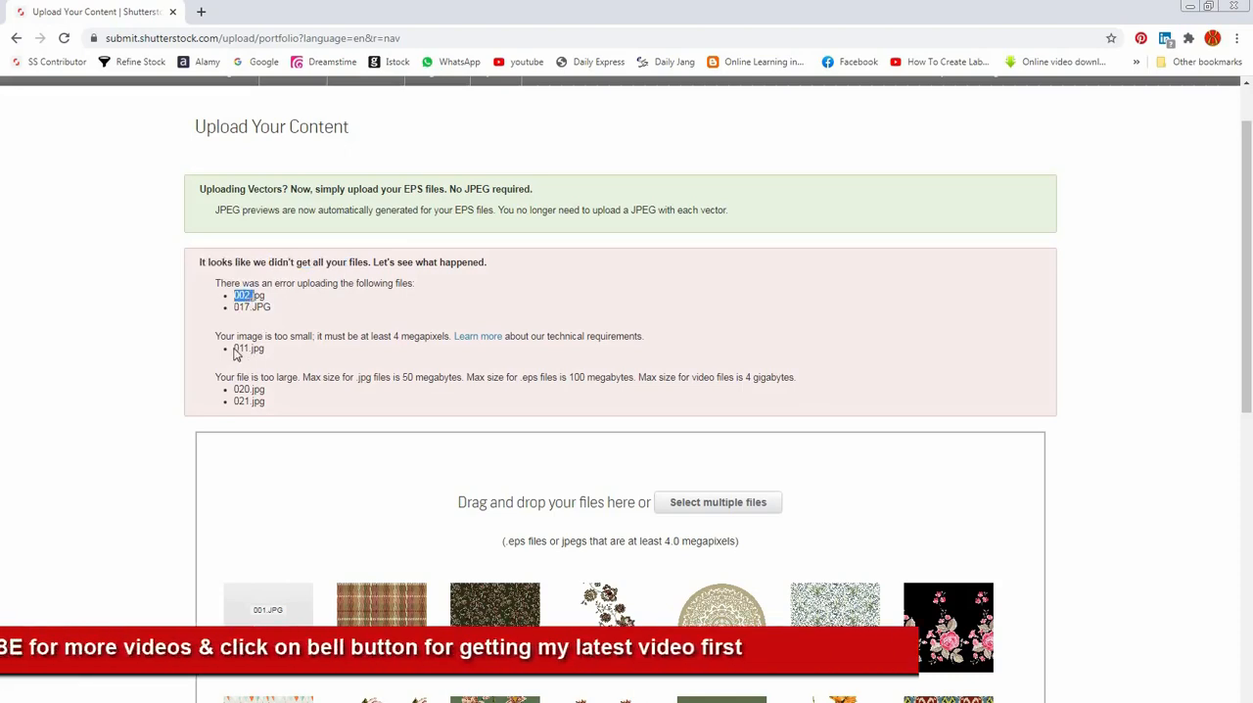
drag(235, 351, 265, 402)
click(244, 399)
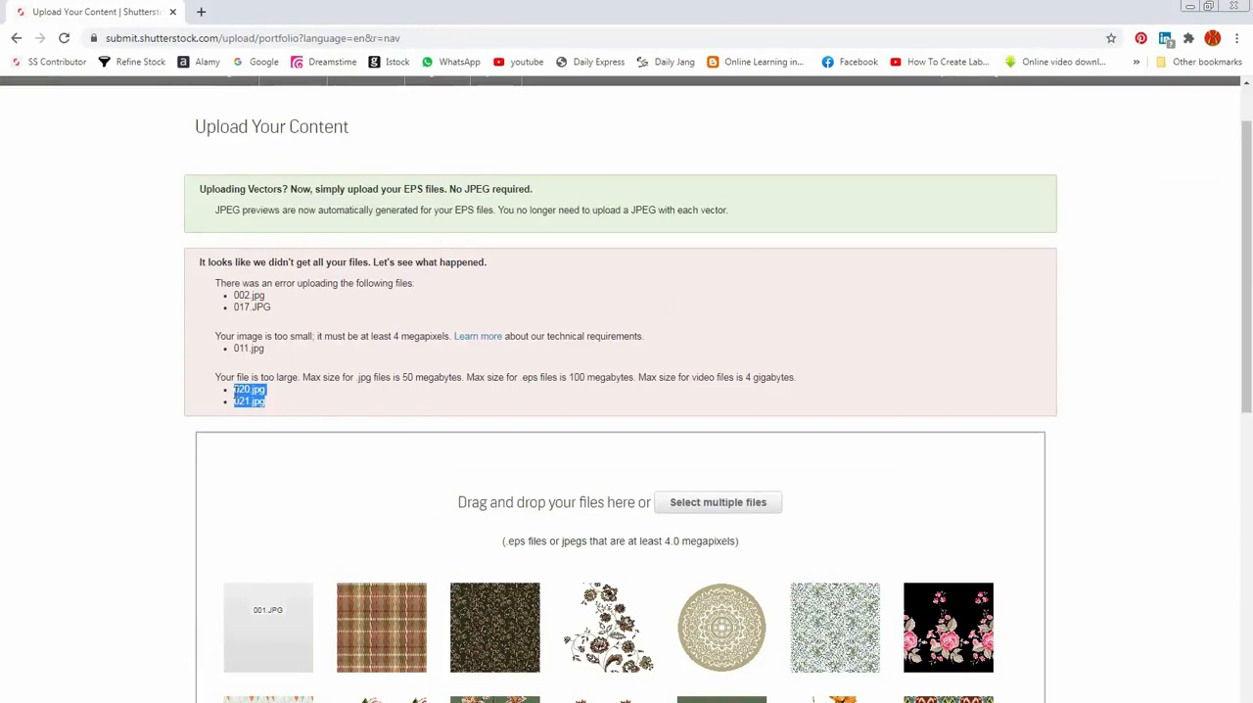
click(334, 333)
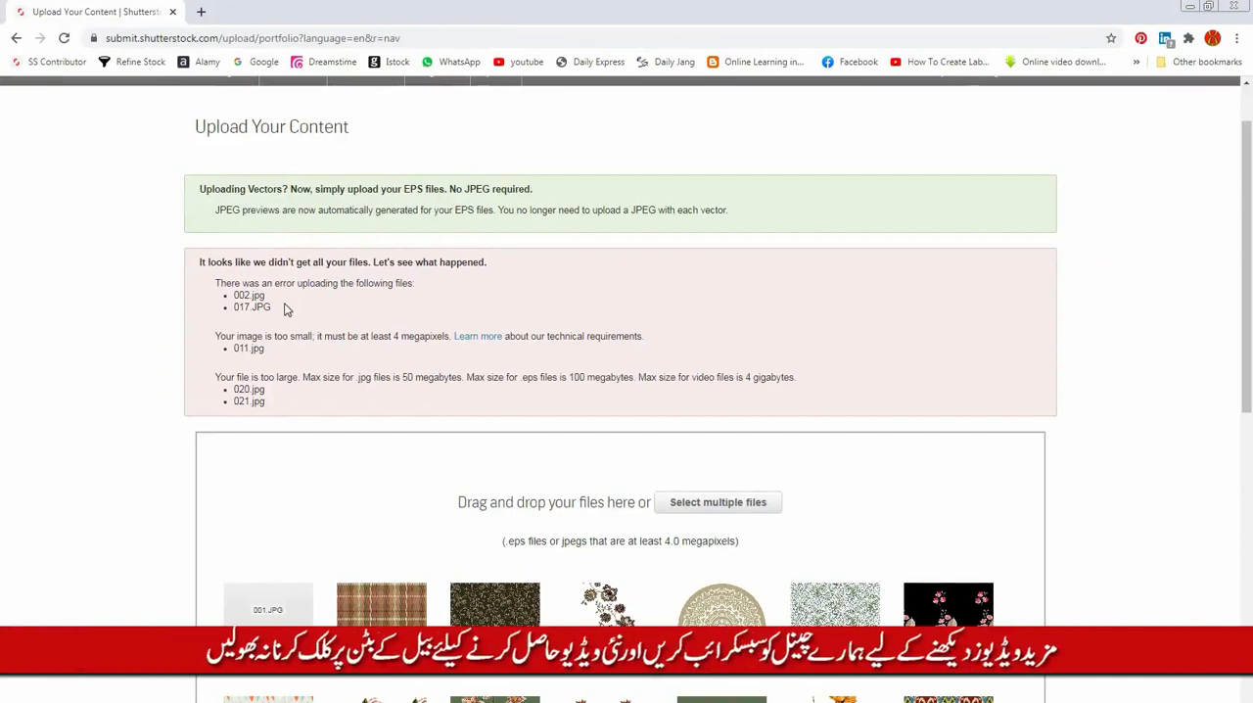
scroll(285, 309, up, 1)
scroll(284, 310, down, 1)
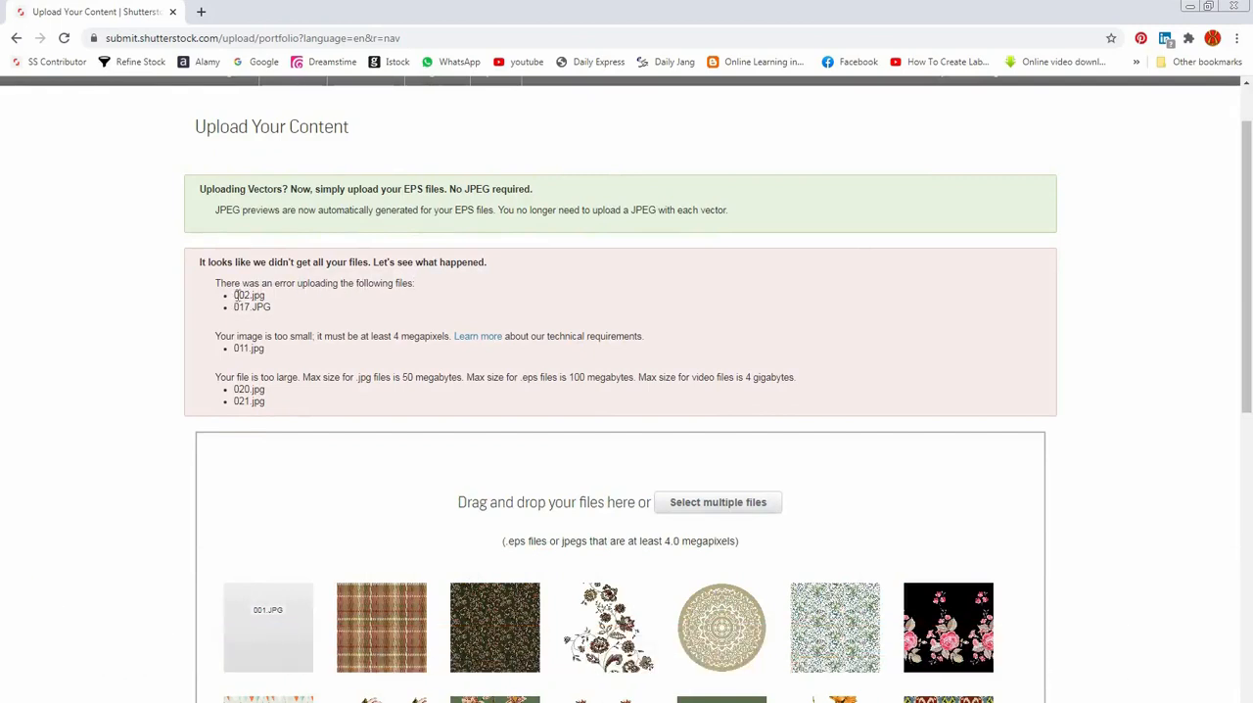
drag(234, 295, 246, 295)
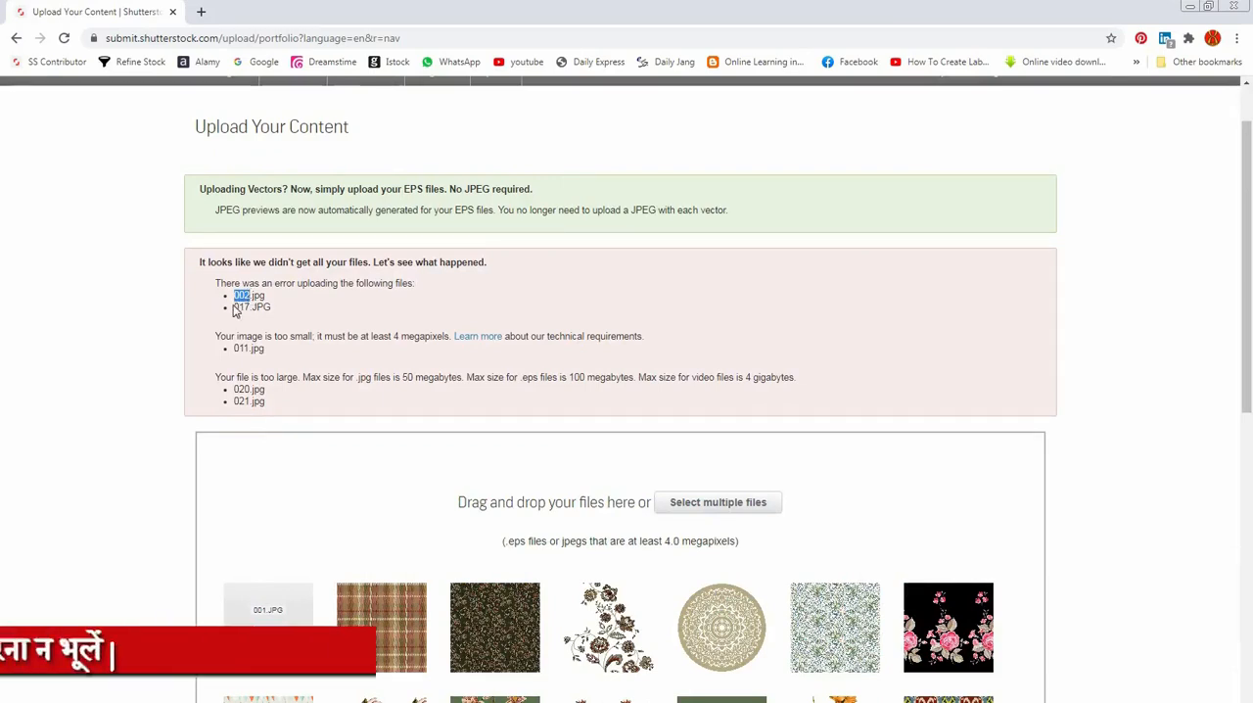
drag(234, 306, 247, 308)
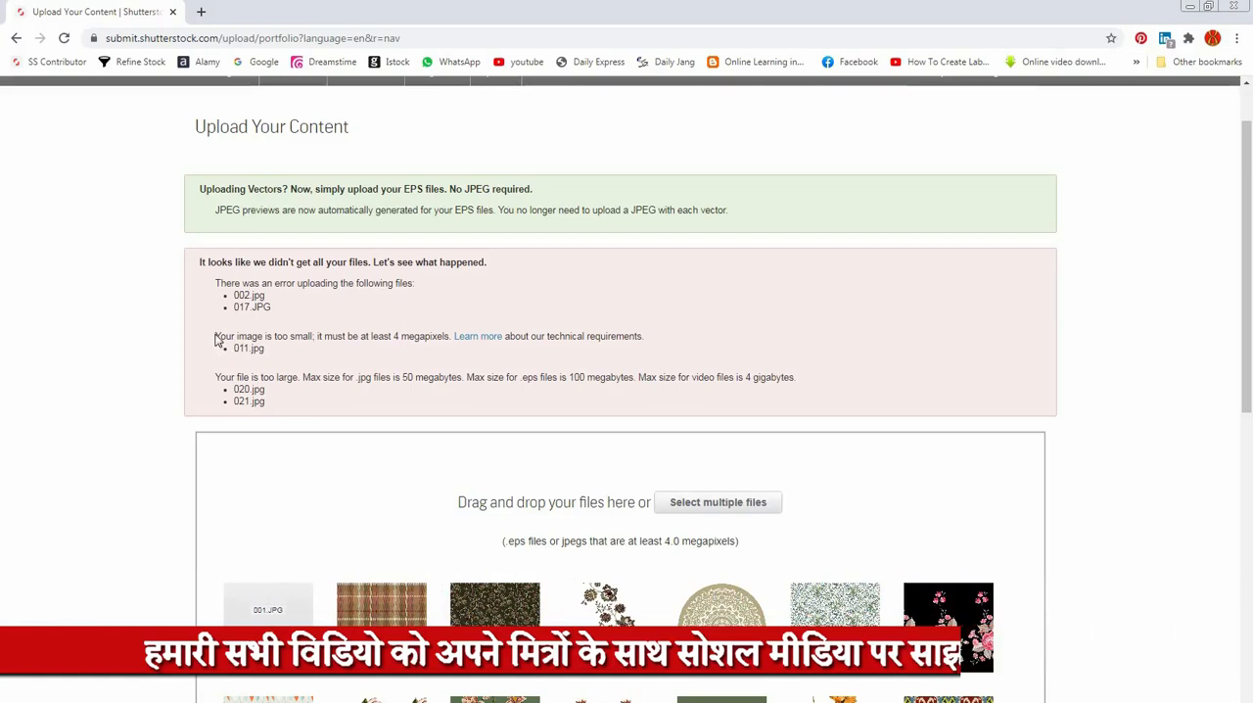
Step: Read the error about the image being too small and check which file it concerns
drag(216, 335, 318, 336)
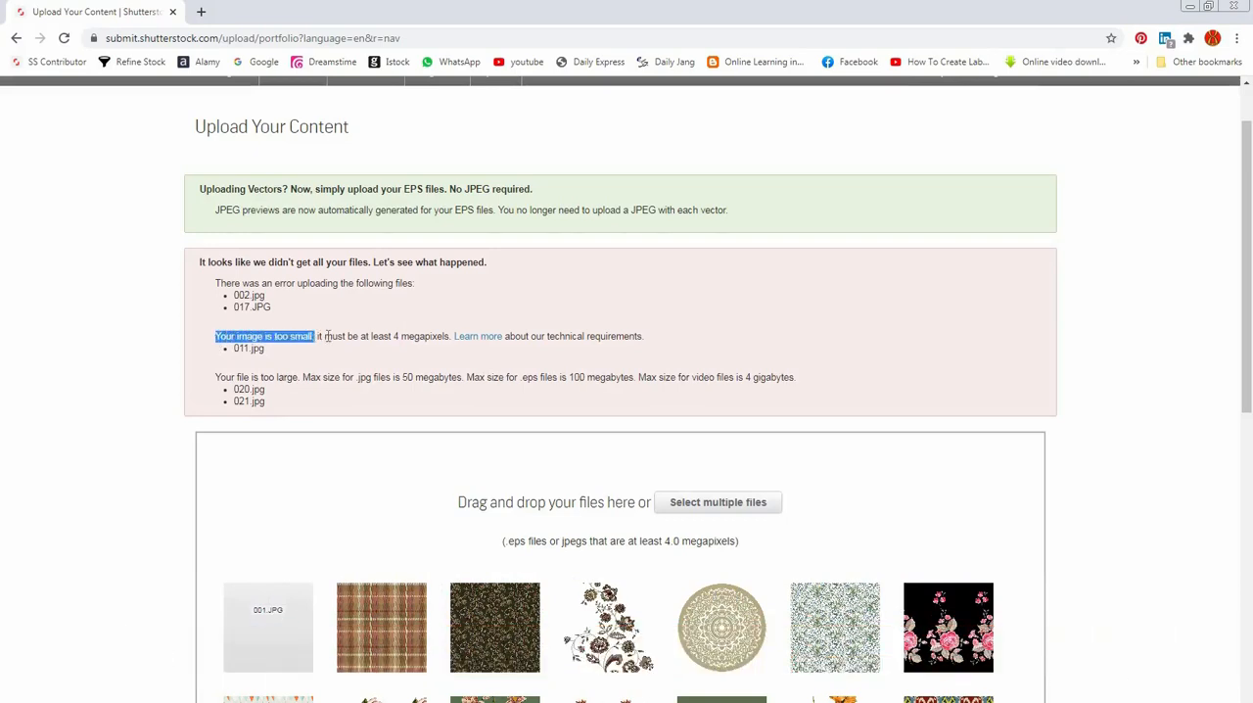
click(318, 336)
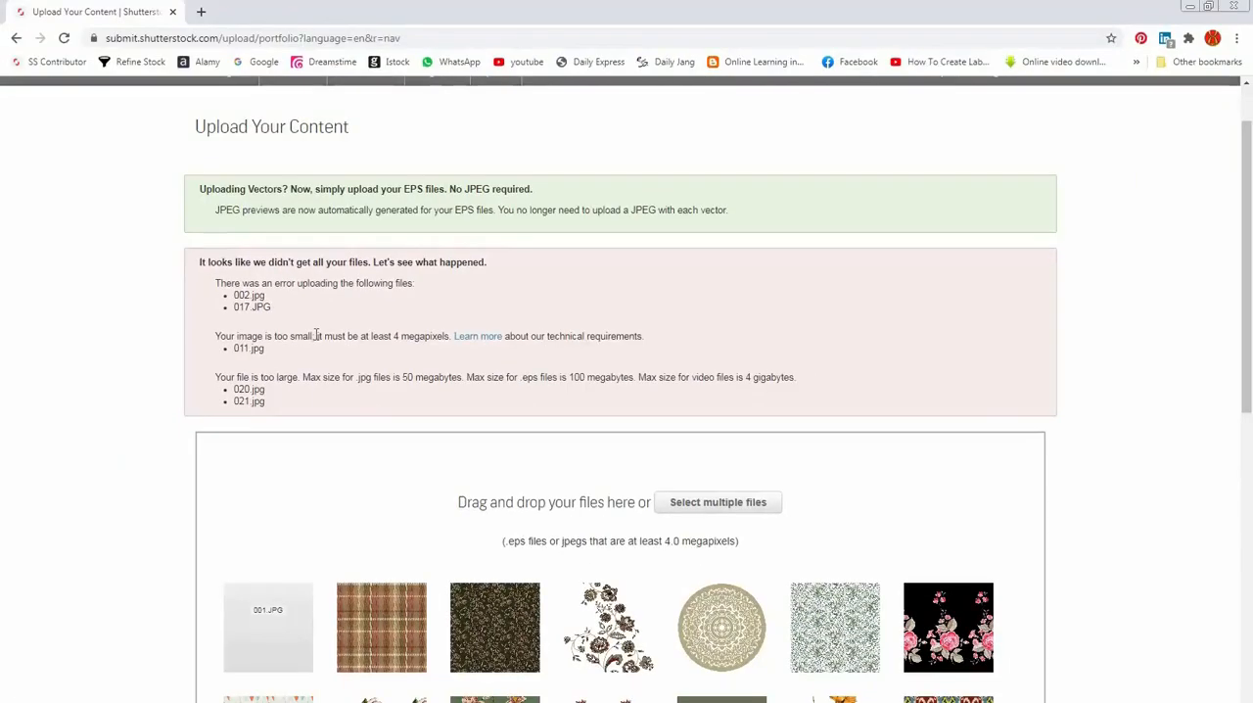
mouse_move(316, 335)
mouse_down()
mouse_move(451, 336)
mouse_move(318, 336)
mouse_up()
click(451, 336)
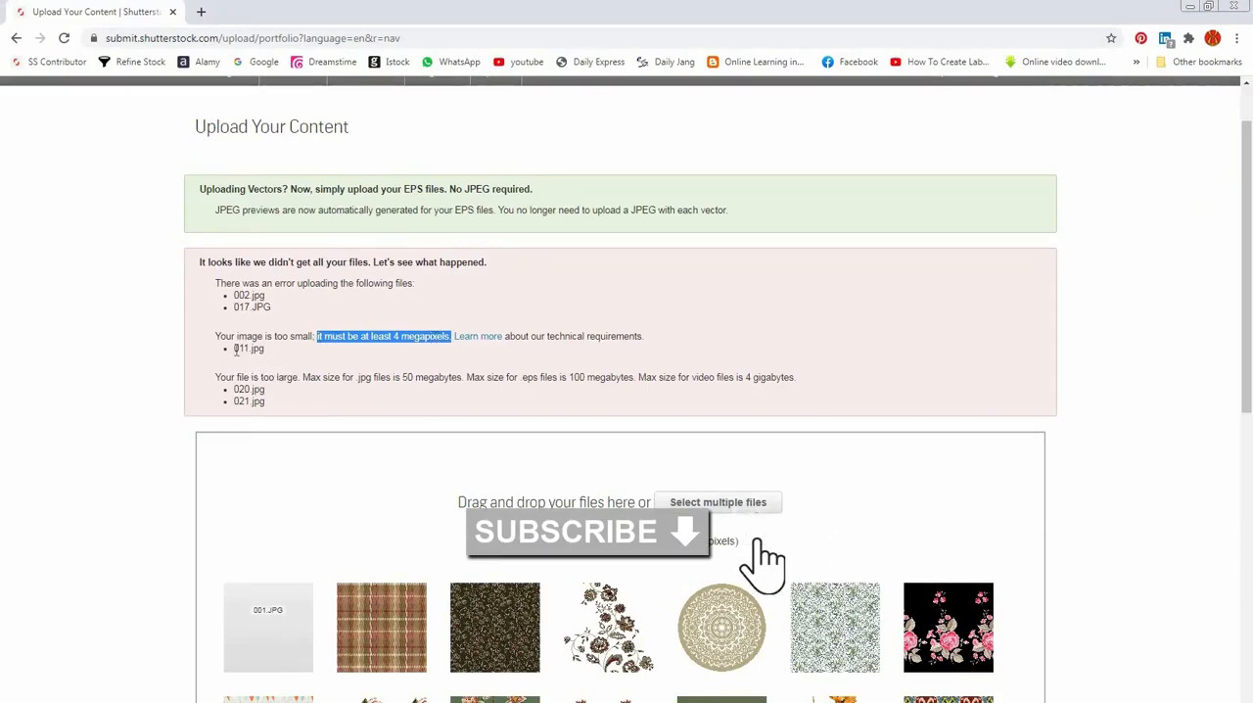
drag(234, 349, 266, 349)
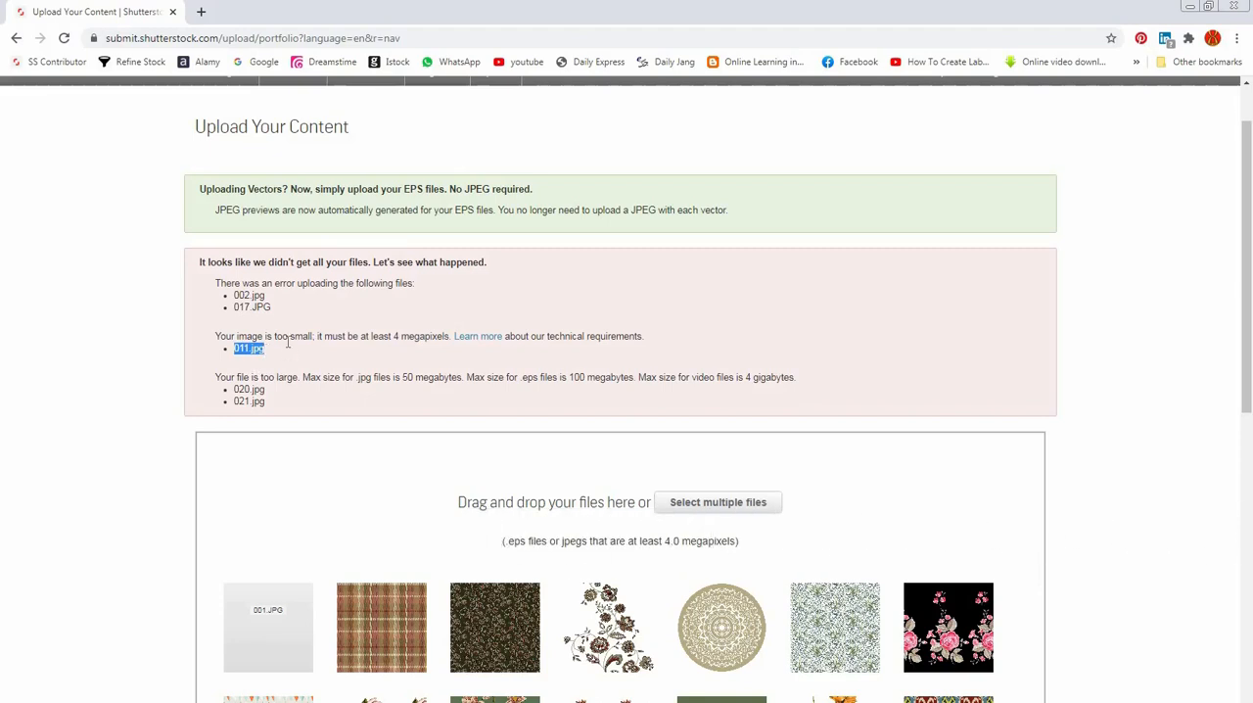
drag(290, 337, 311, 337)
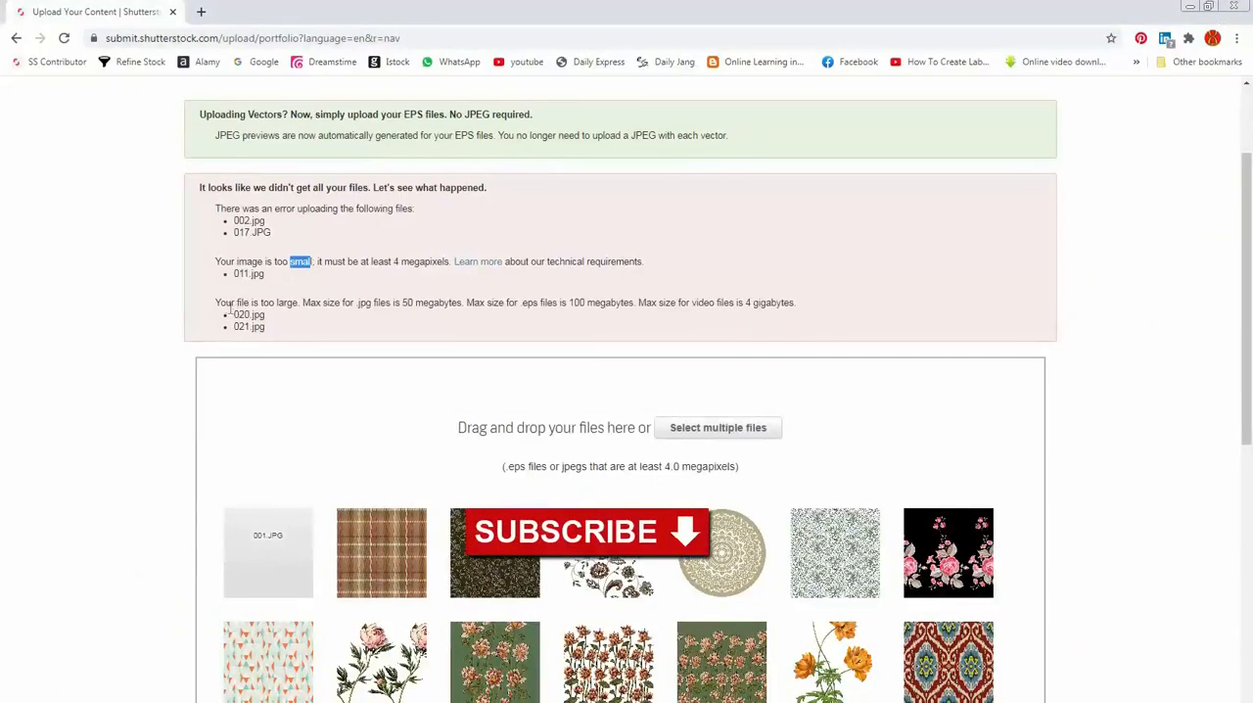
Step: Review the file-too-large error and the maximum sizes allowed for JPG and EPS files
drag(215, 302, 287, 303)
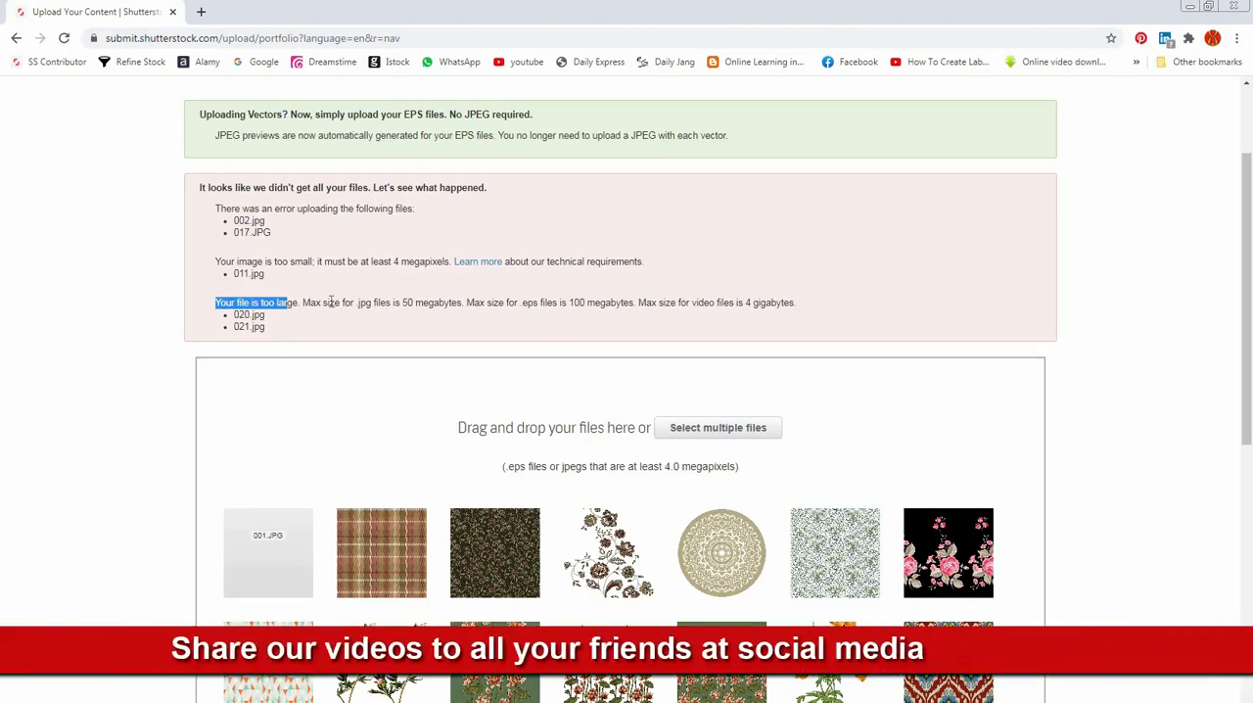
drag(303, 301, 486, 304)
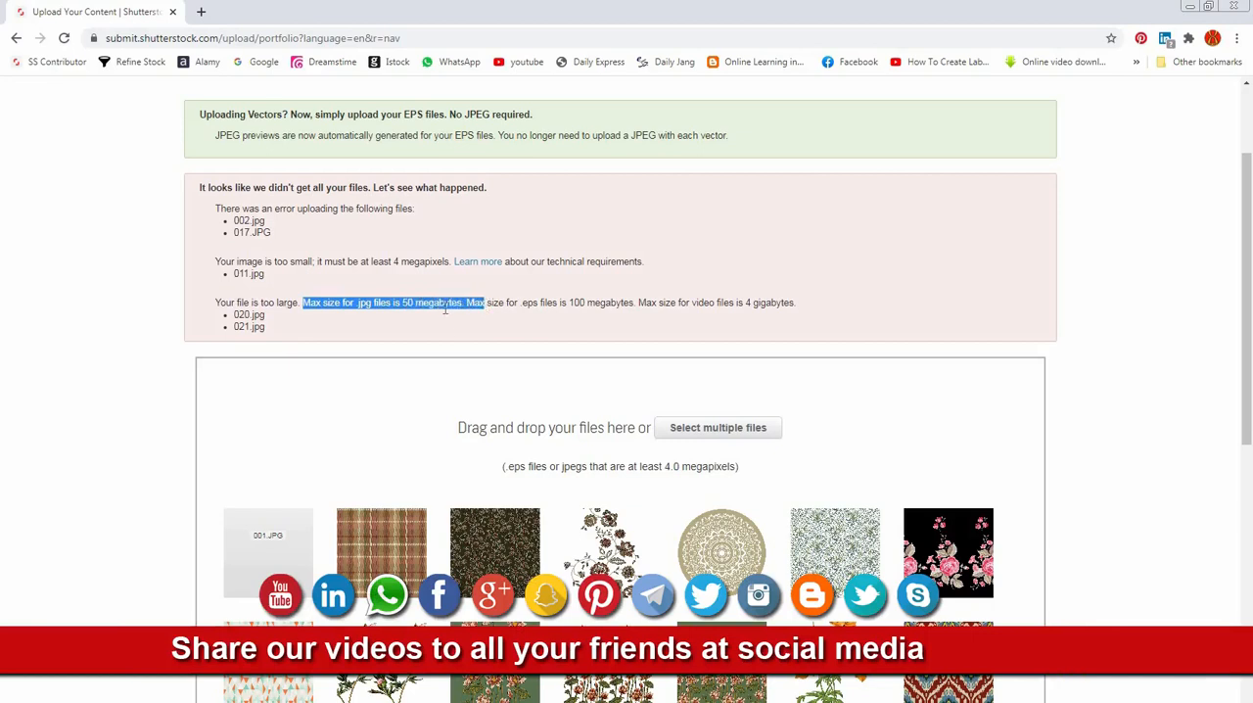
click(447, 327)
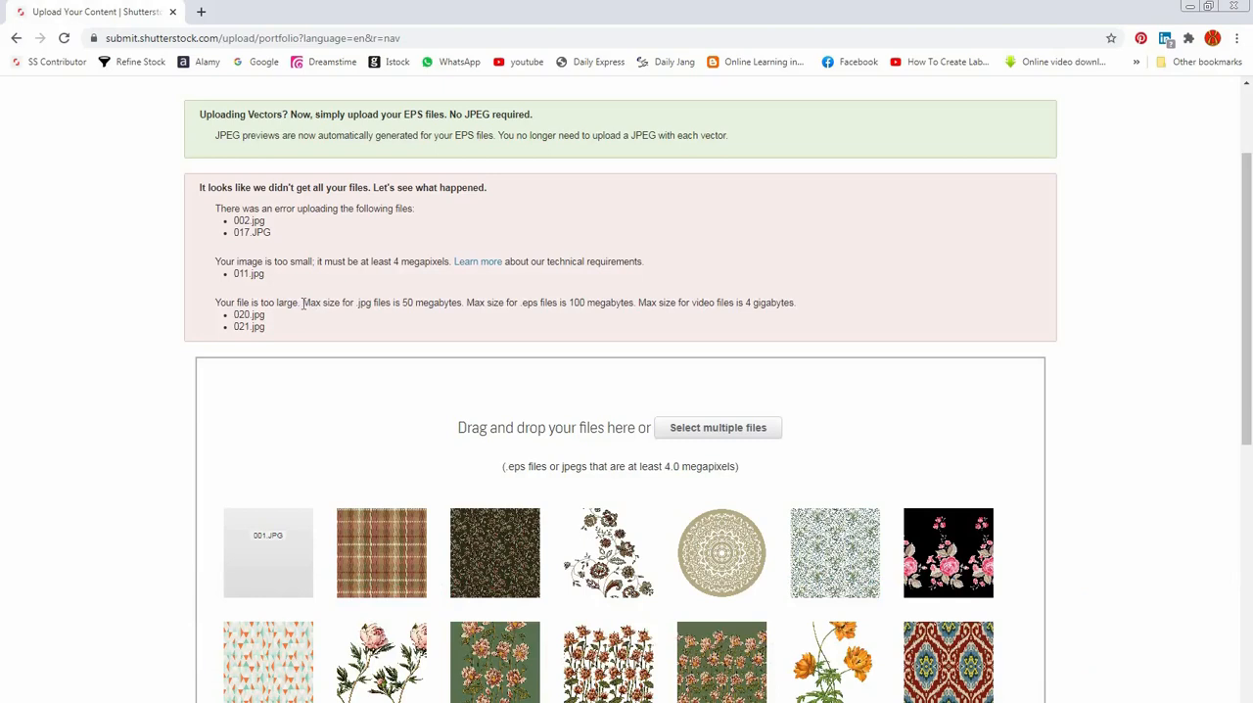
drag(303, 303, 624, 304)
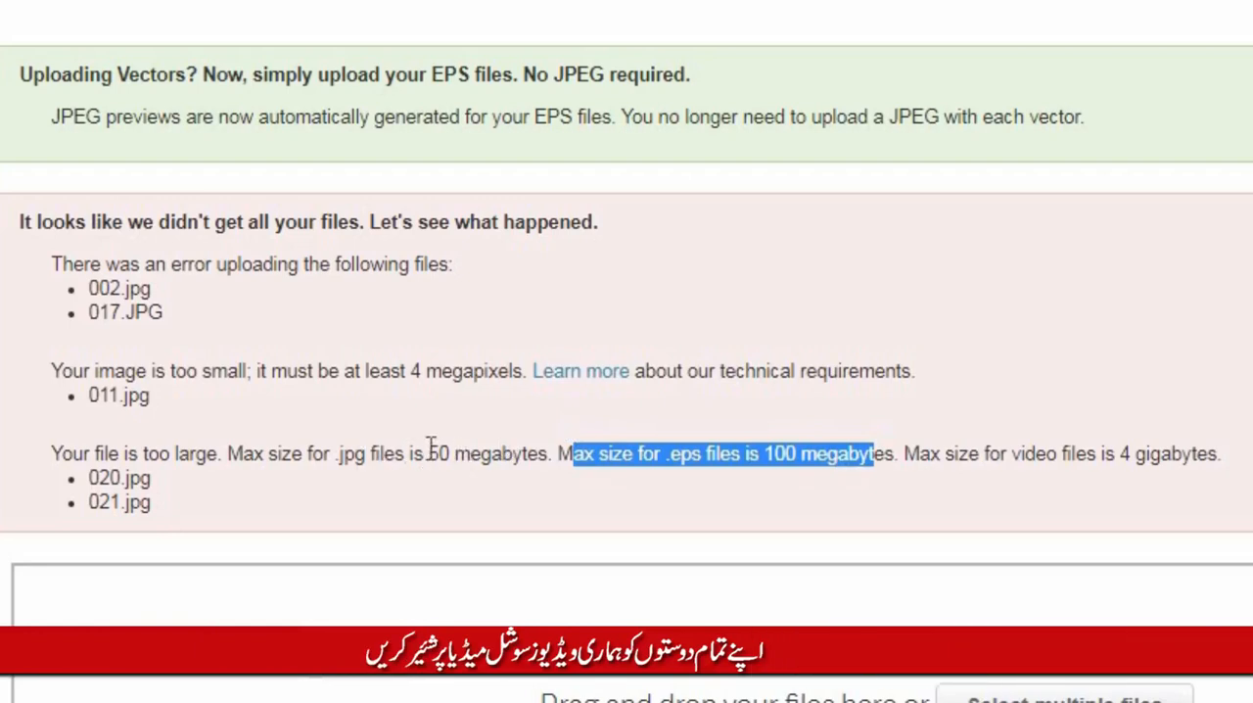
drag(427, 454, 519, 450)
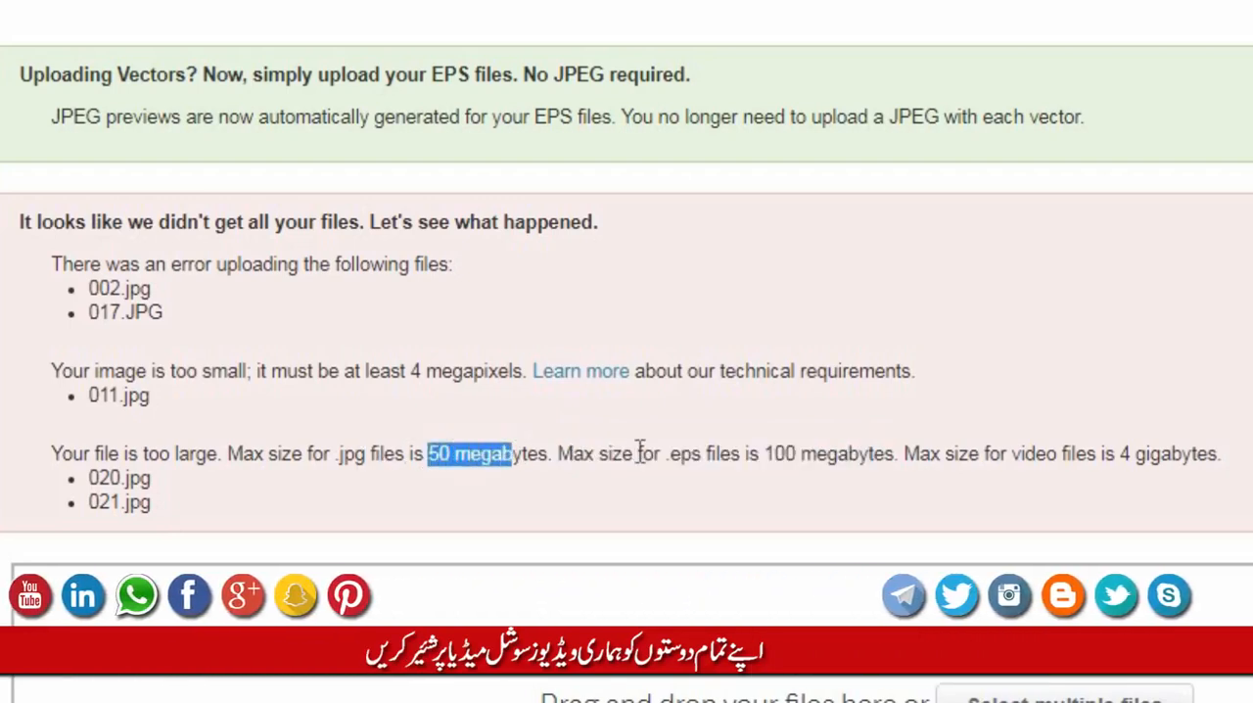
drag(776, 453, 843, 447)
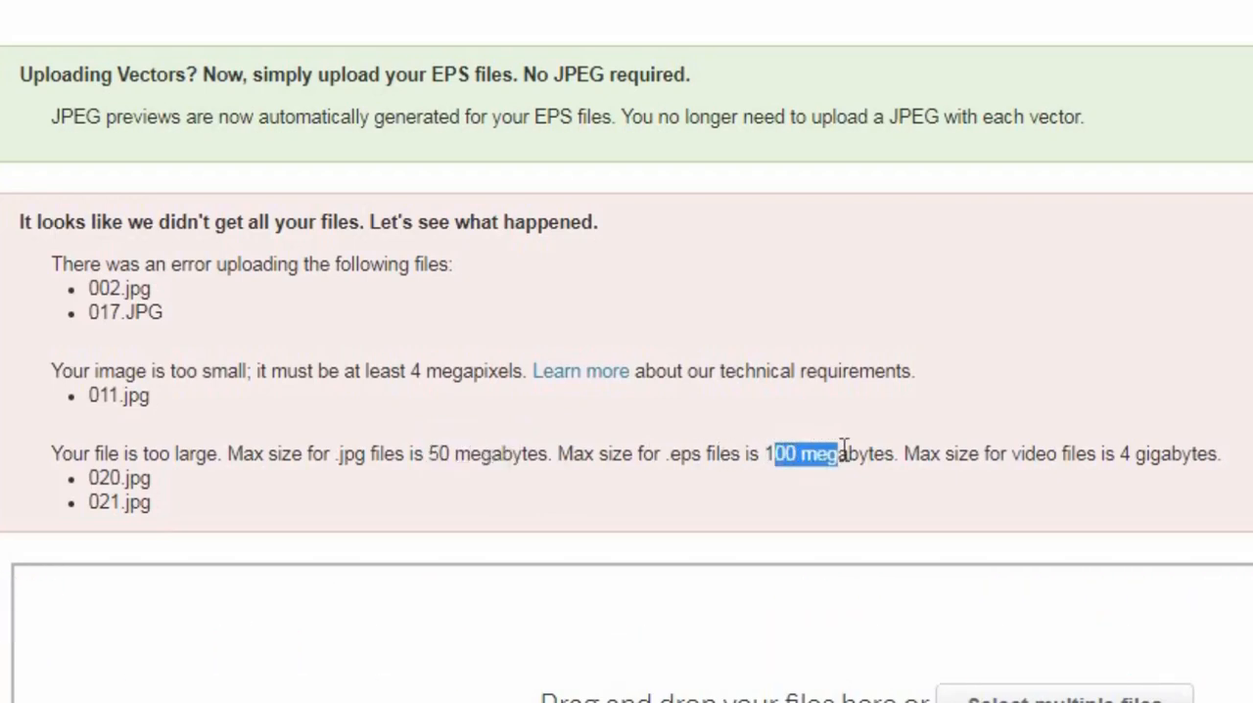
scroll(844, 446, down, 3)
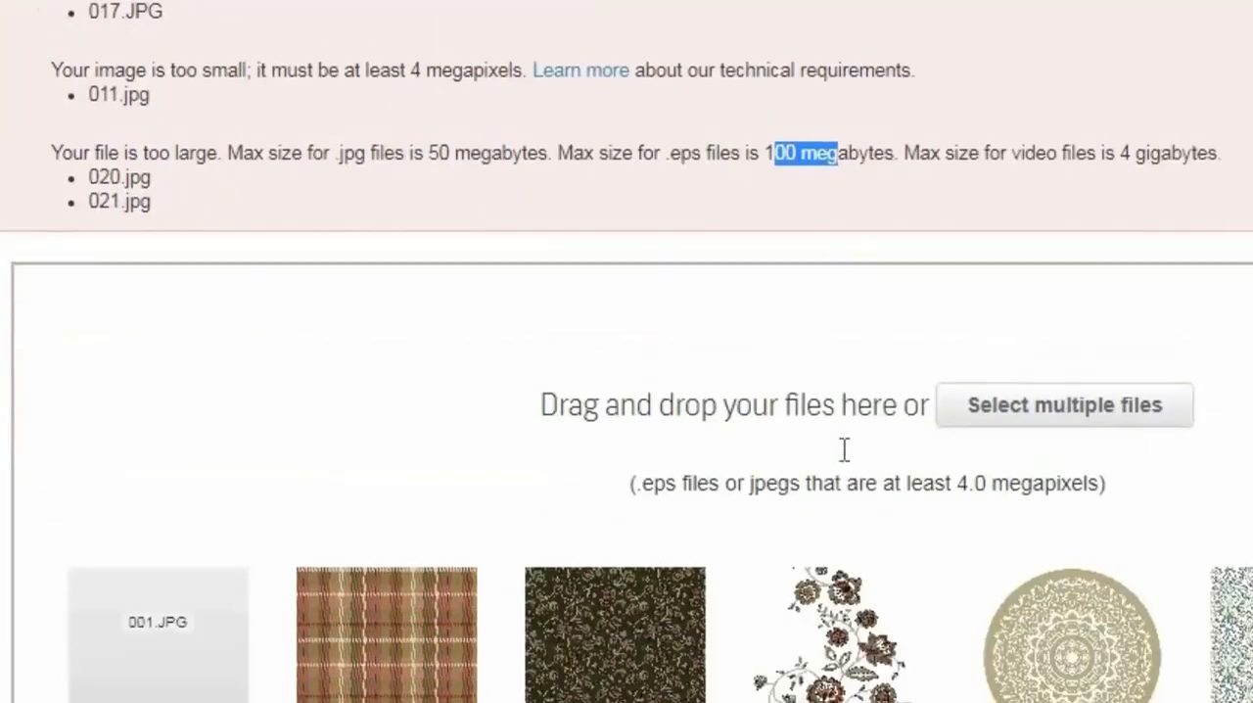
scroll(842, 448, up, 5)
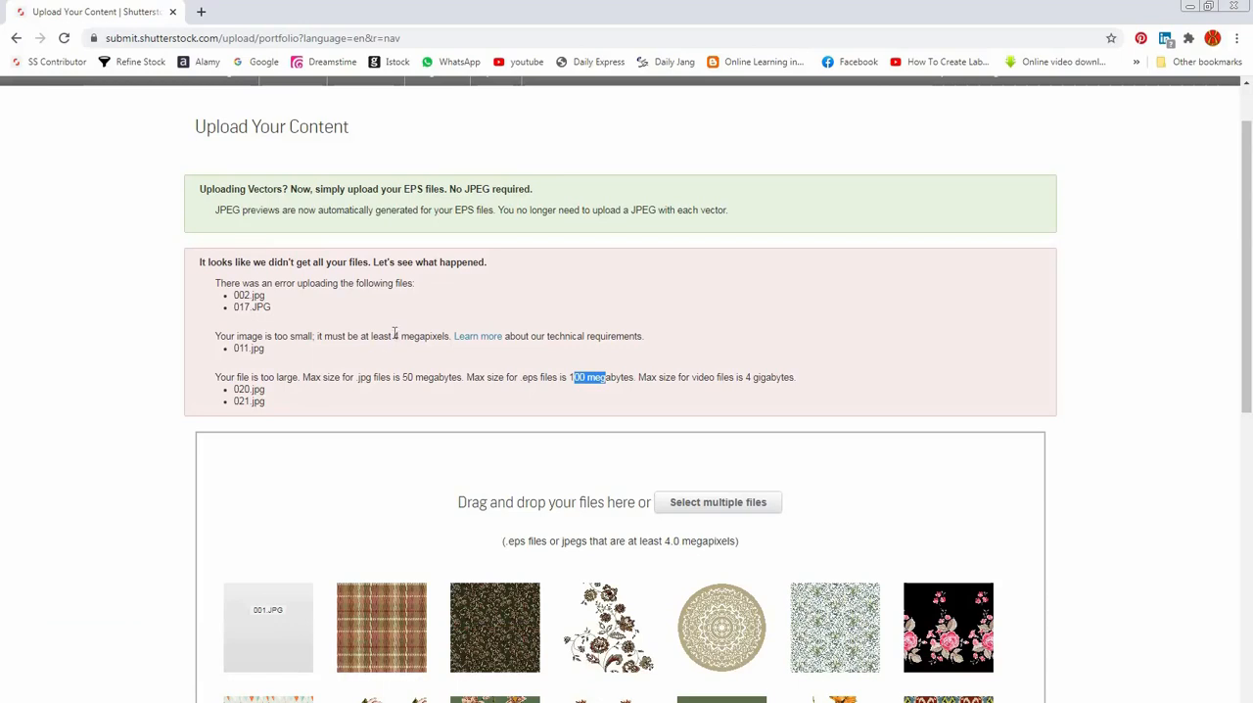
Step: Recheck the minimum megapixel requirement and the JPG size limit in the error notice
drag(395, 336, 423, 336)
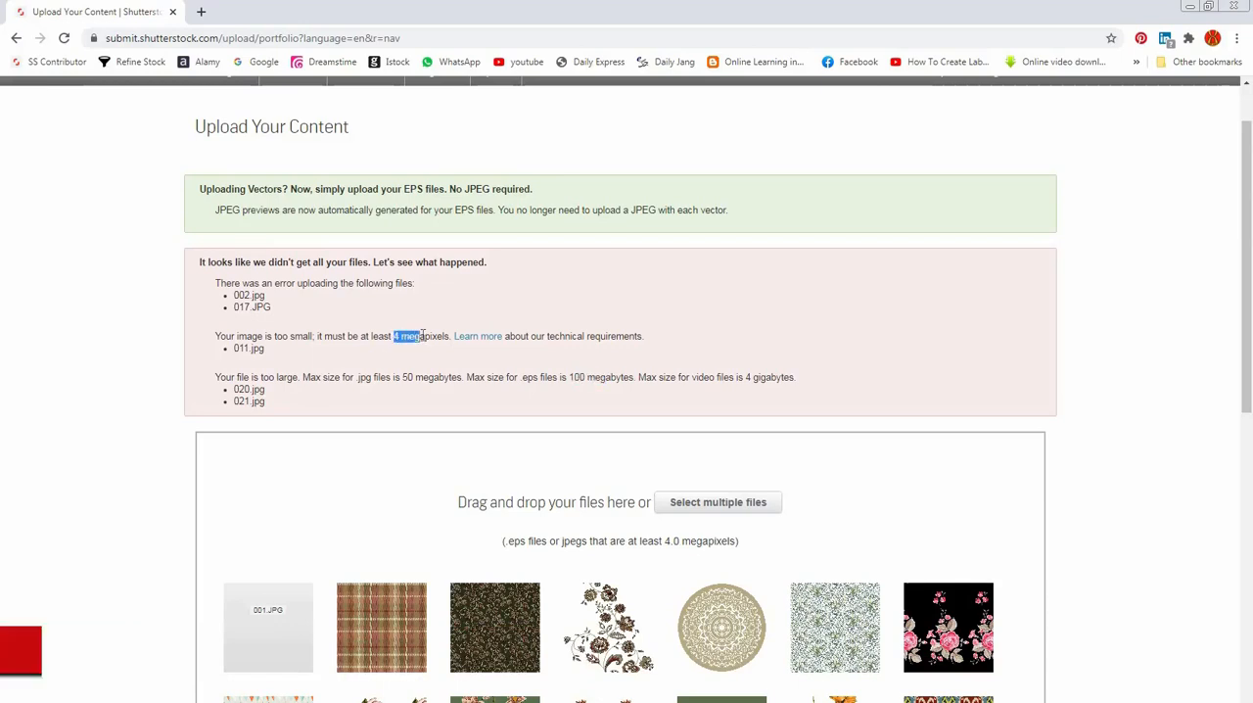
click(406, 336)
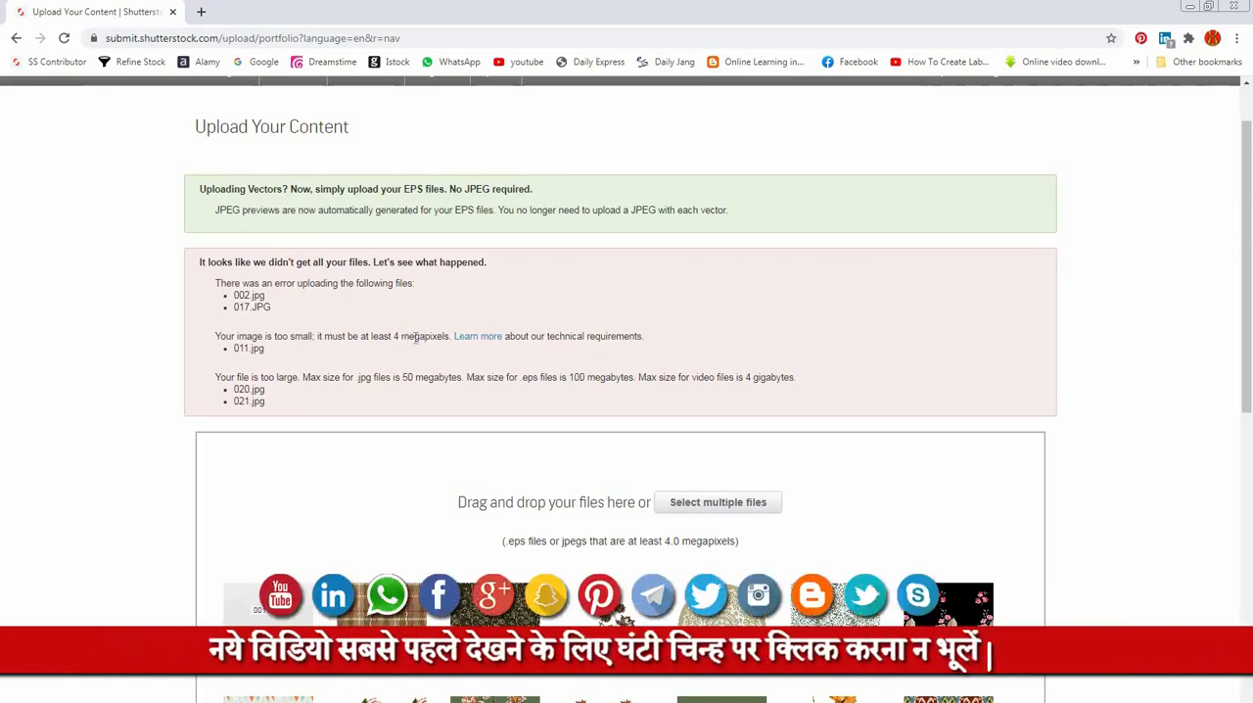
drag(400, 335, 450, 339)
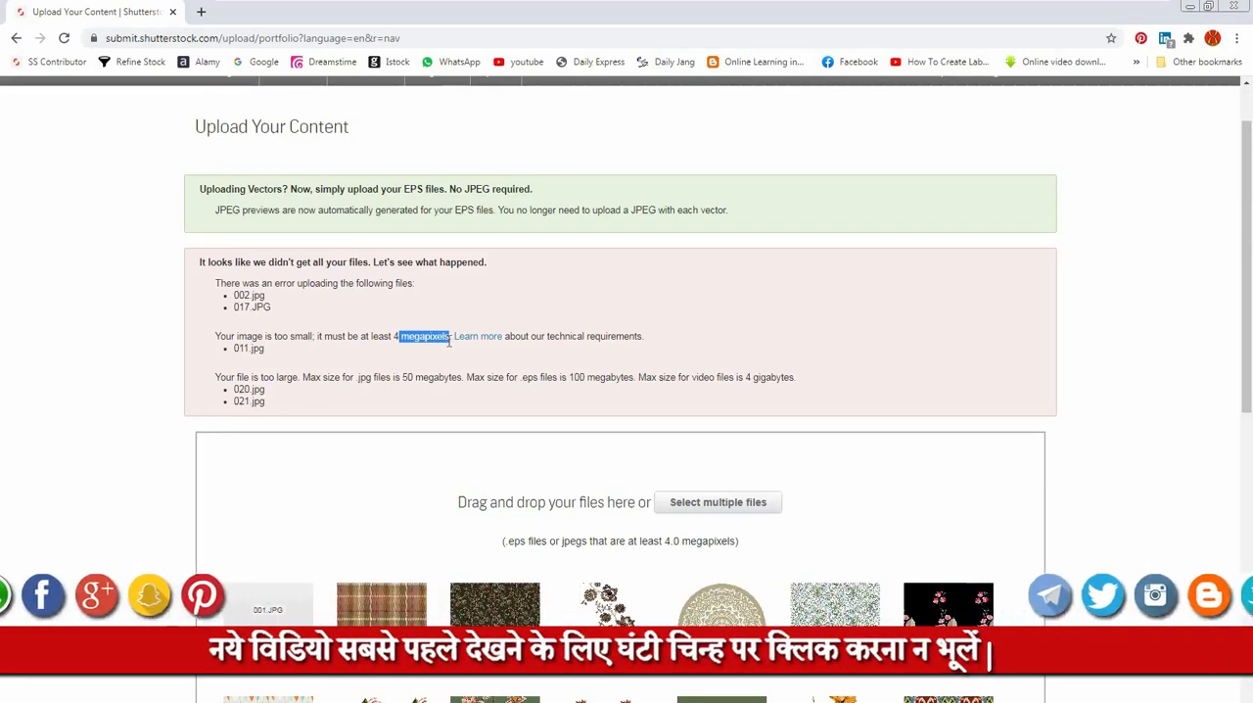
click(396, 335)
double_click(396, 335)
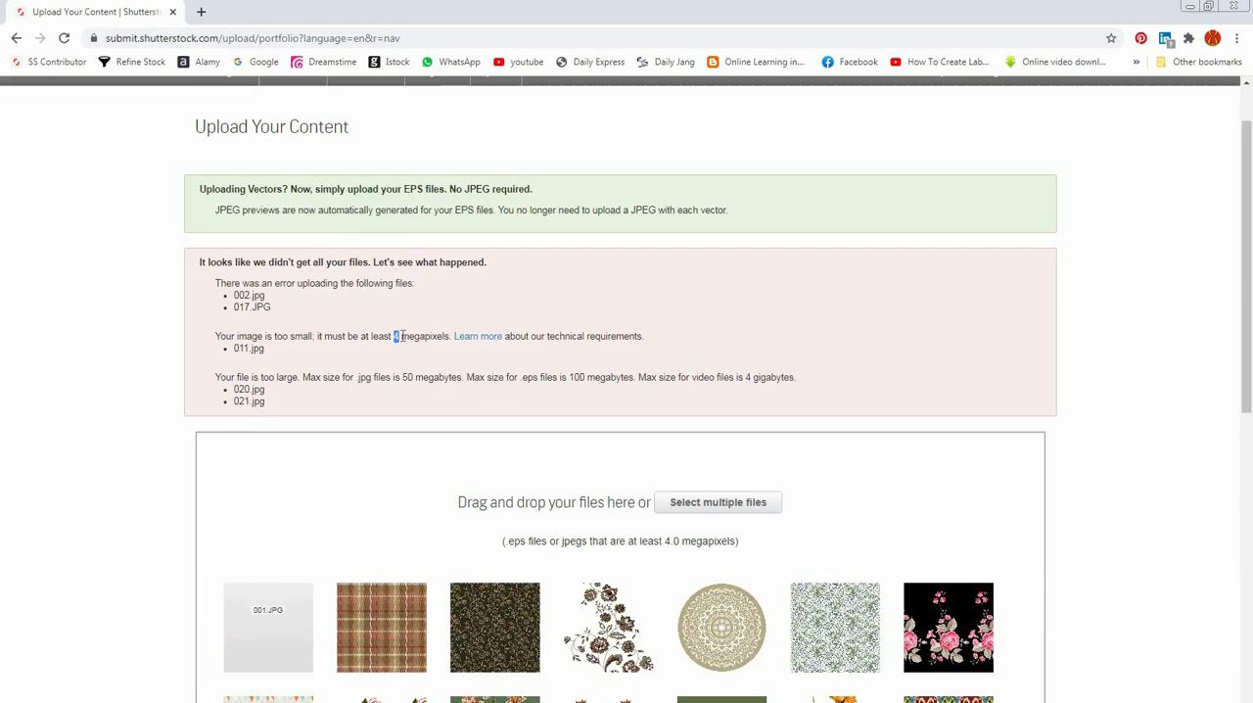
drag(402, 336, 437, 336)
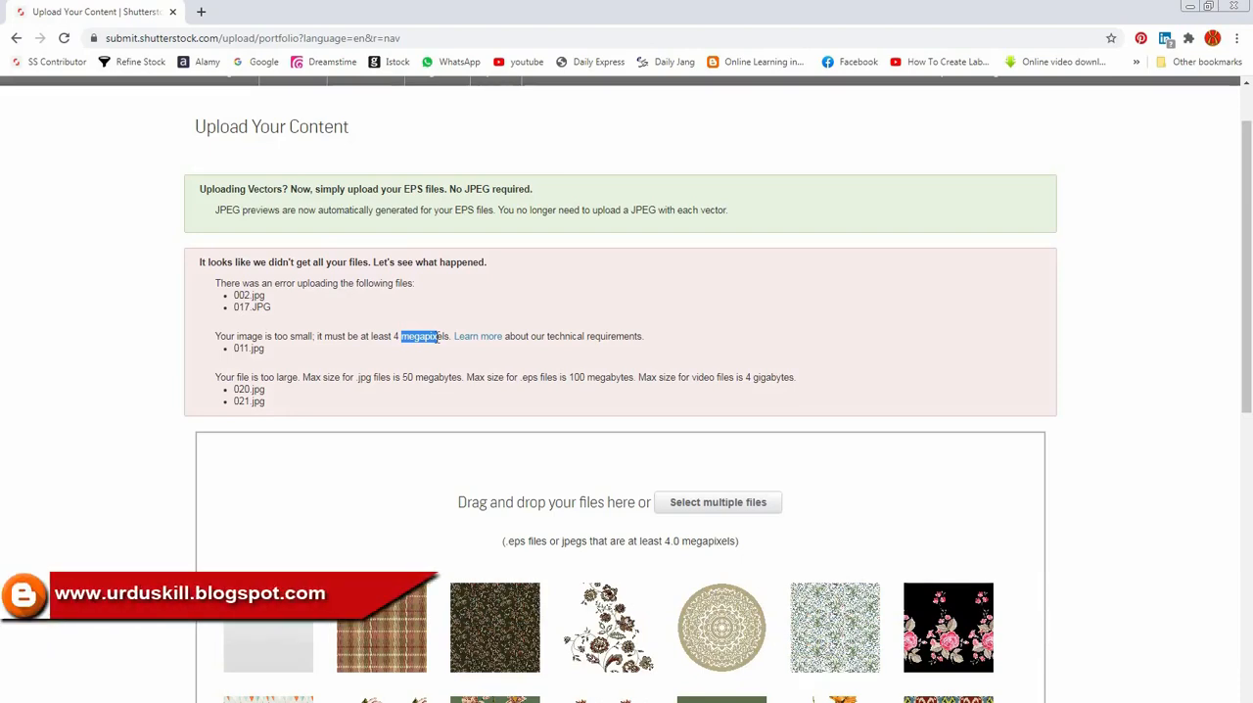
click(430, 336)
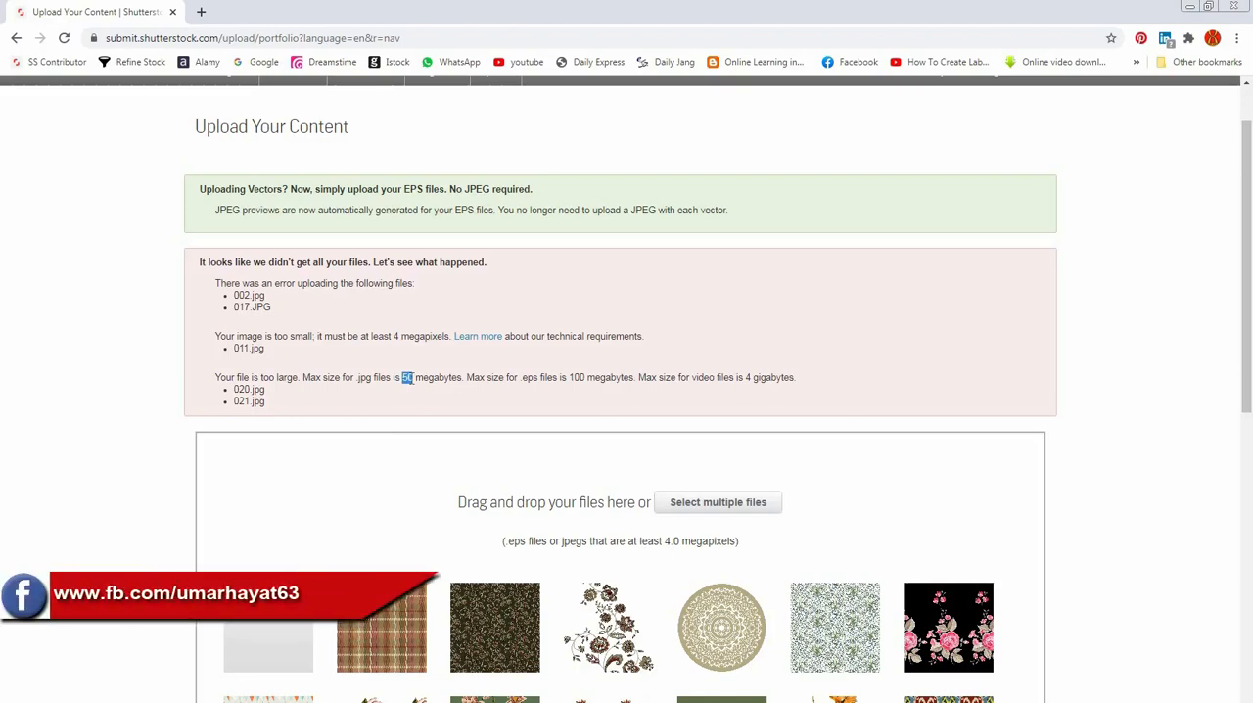
Step: Continue with the uploaded images to the Submit content page
click(343, 376)
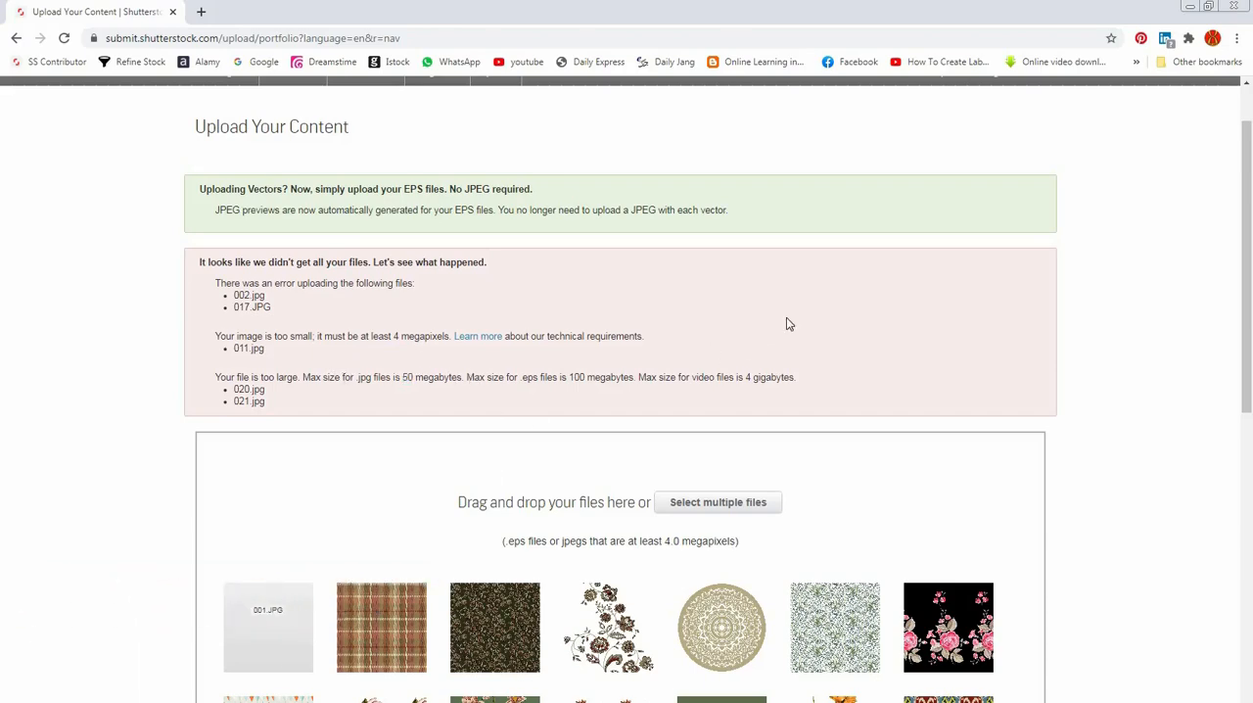
scroll(788, 323, down, 3)
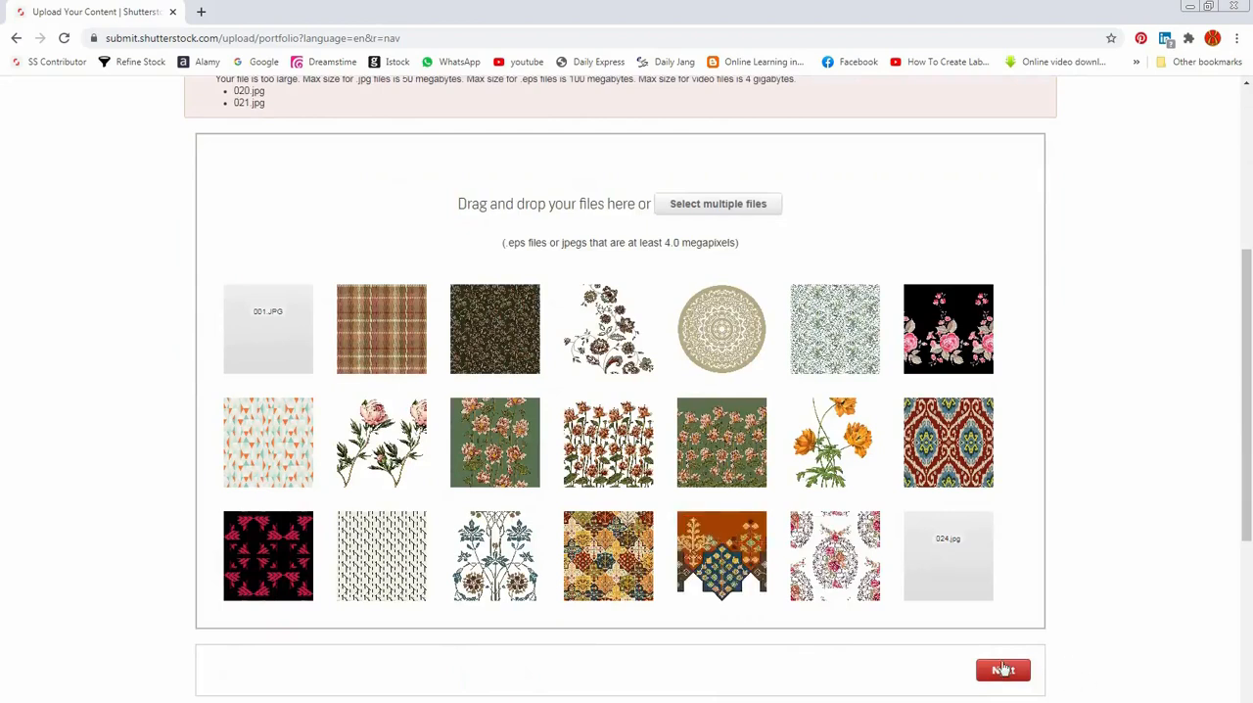
click(1003, 672)
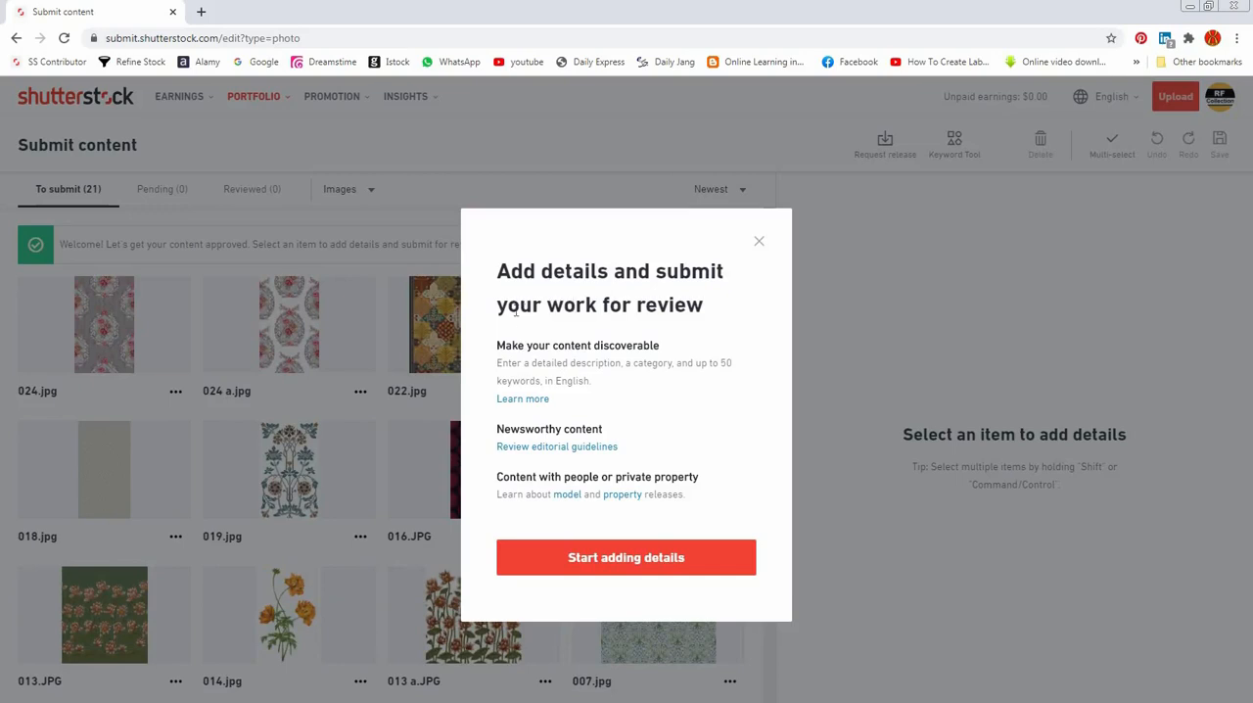
Step: Read the introductory notice on adding details and submitting work for review, including content discoverability, and dismiss it
drag(499, 271, 665, 270)
click(600, 277)
drag(496, 345, 644, 345)
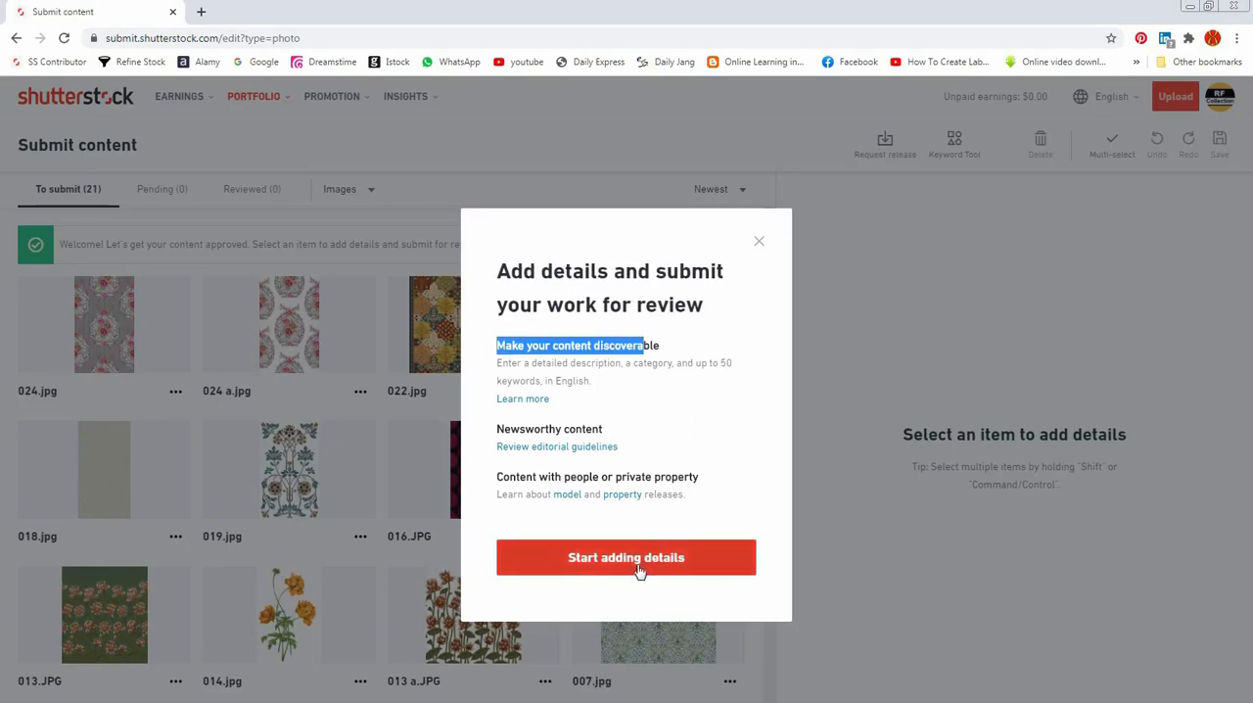
click(761, 246)
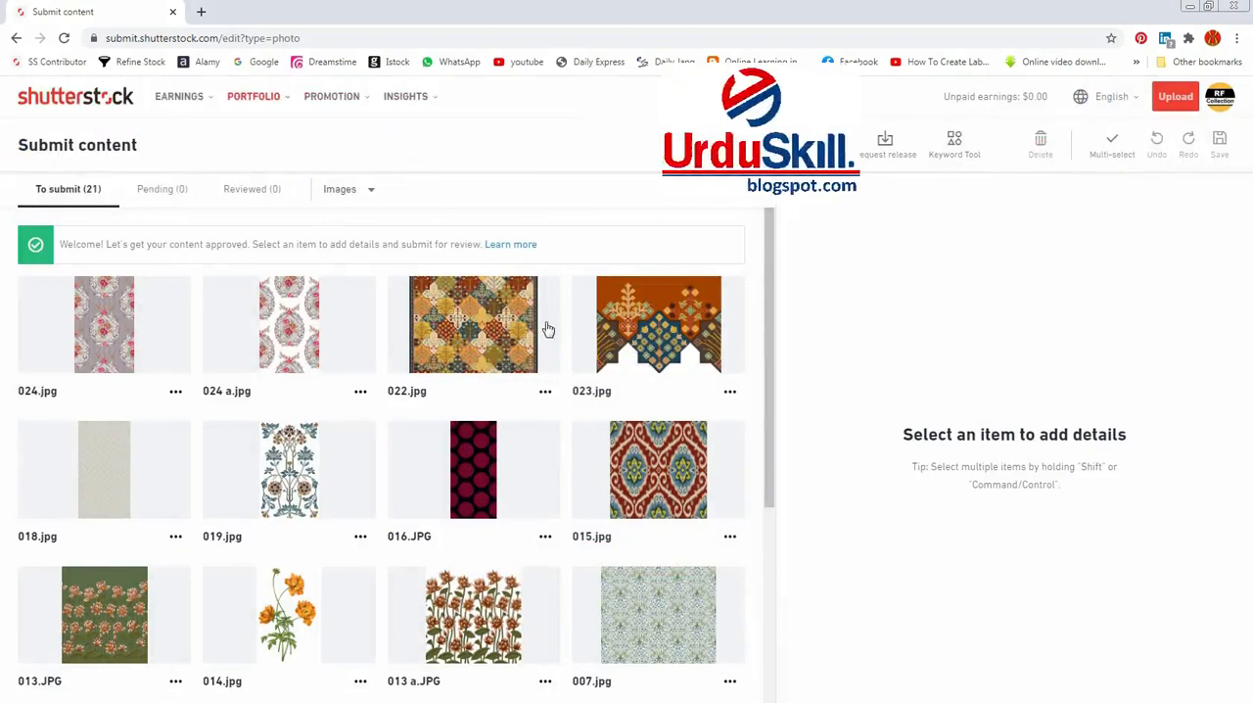
Step: Look over the uploaded images and select all of them for batch editing
scroll(509, 363, down, 6)
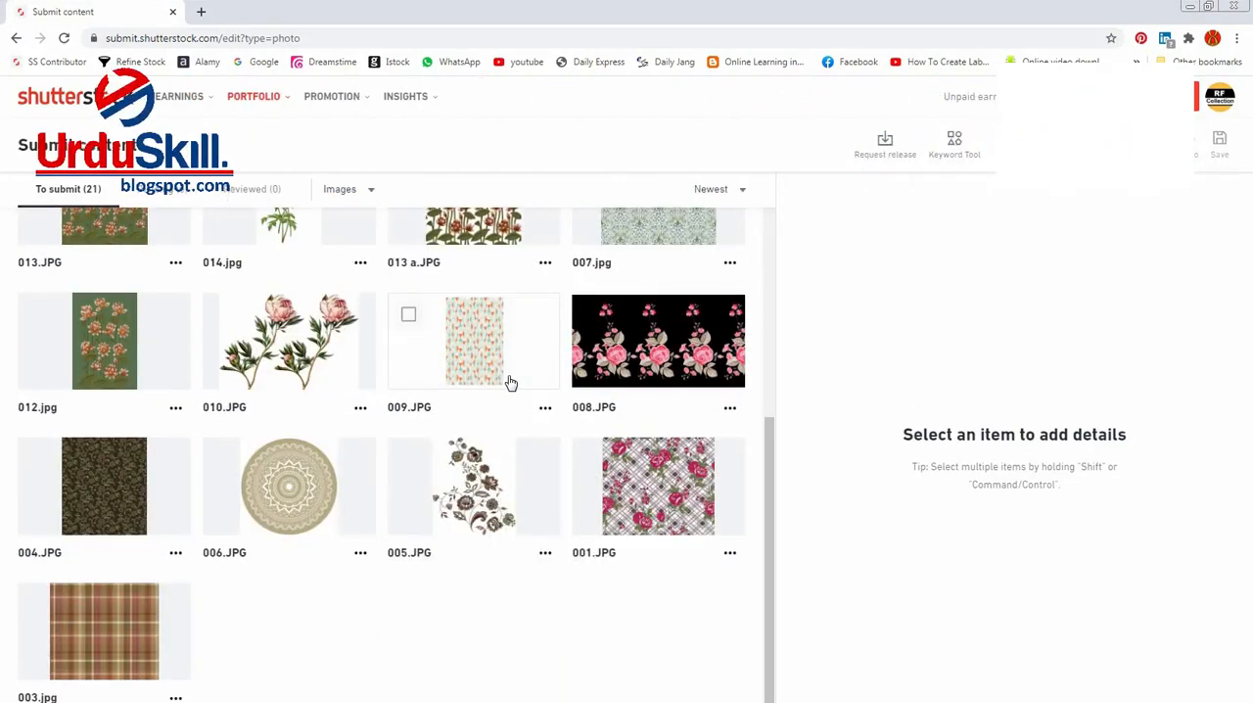
scroll(510, 382, up, 5)
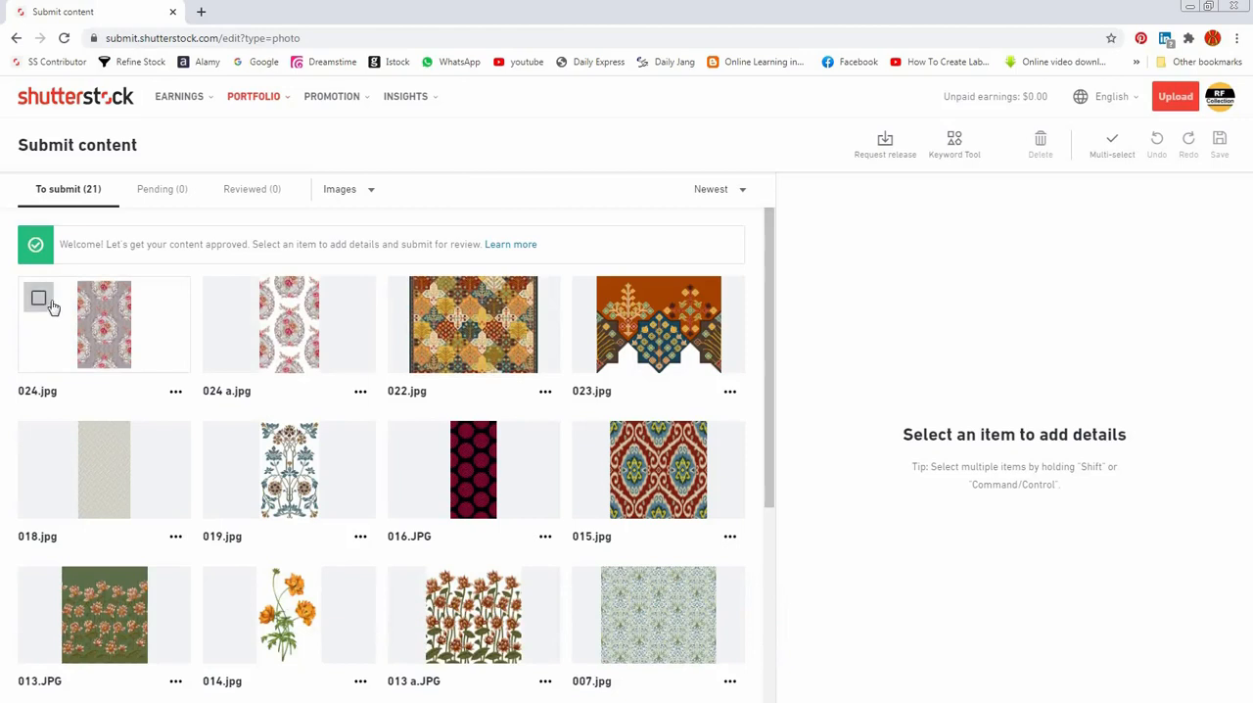
click(39, 299)
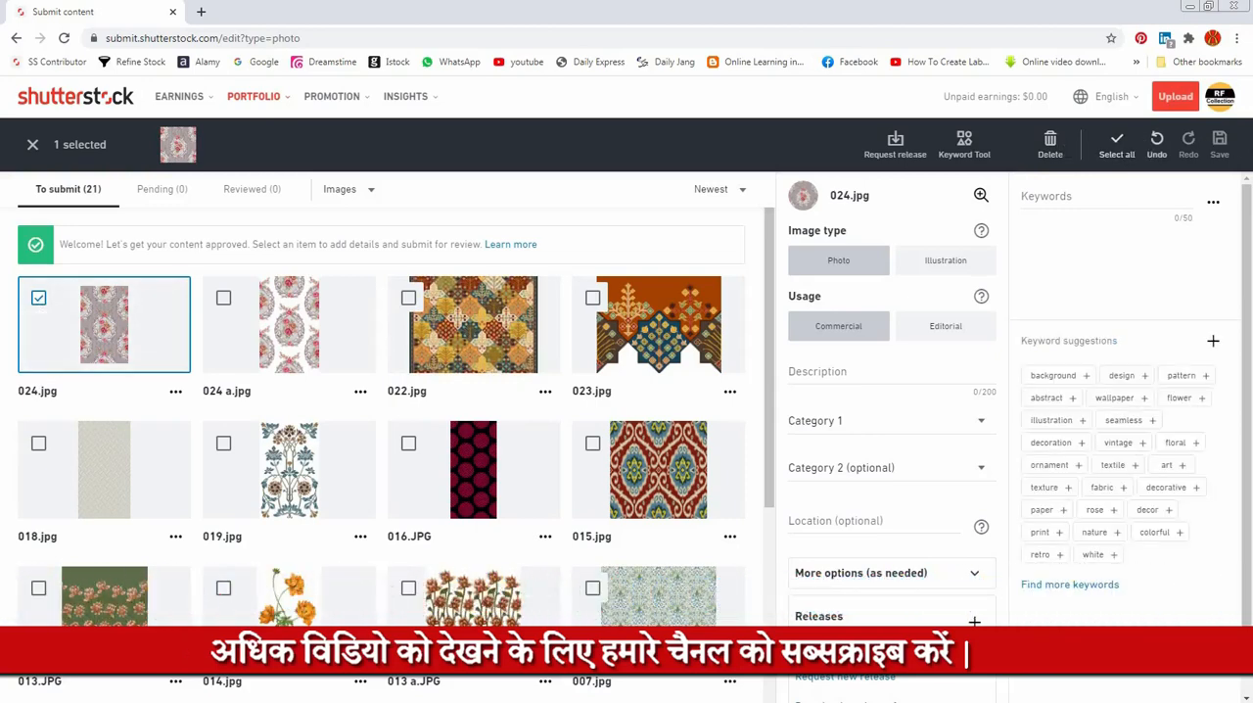
click(1116, 147)
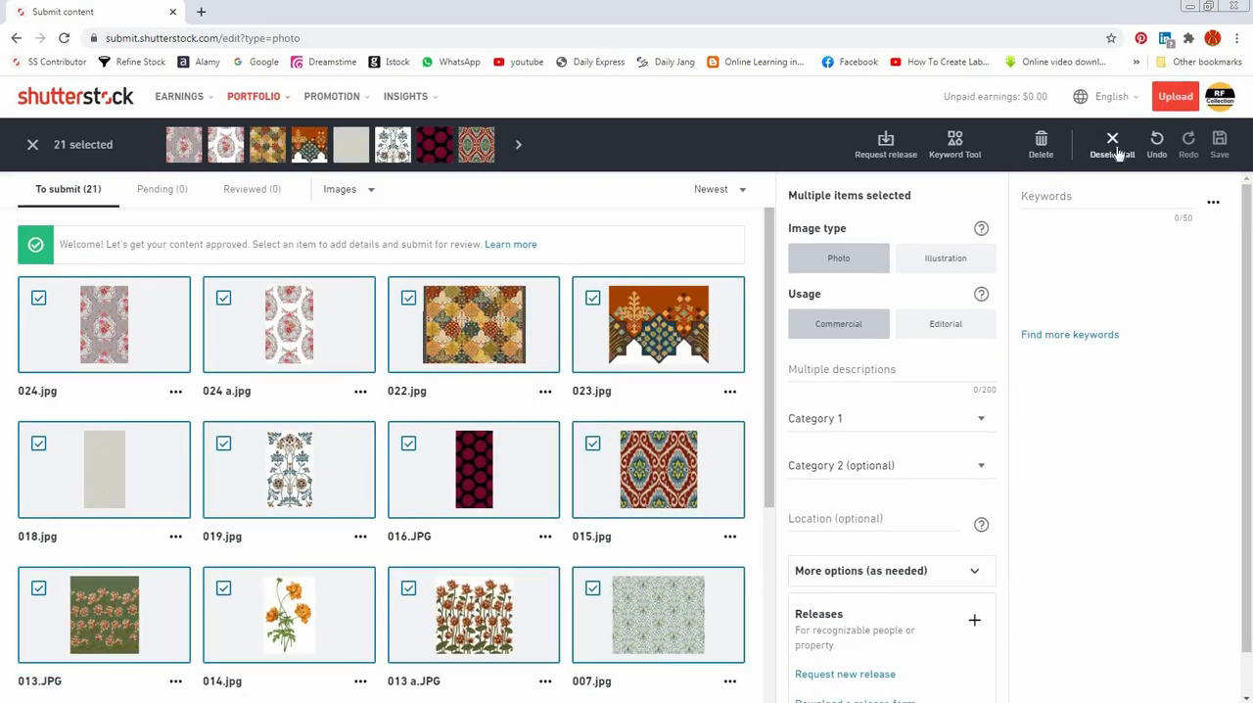
scroll(442, 399, down, 4)
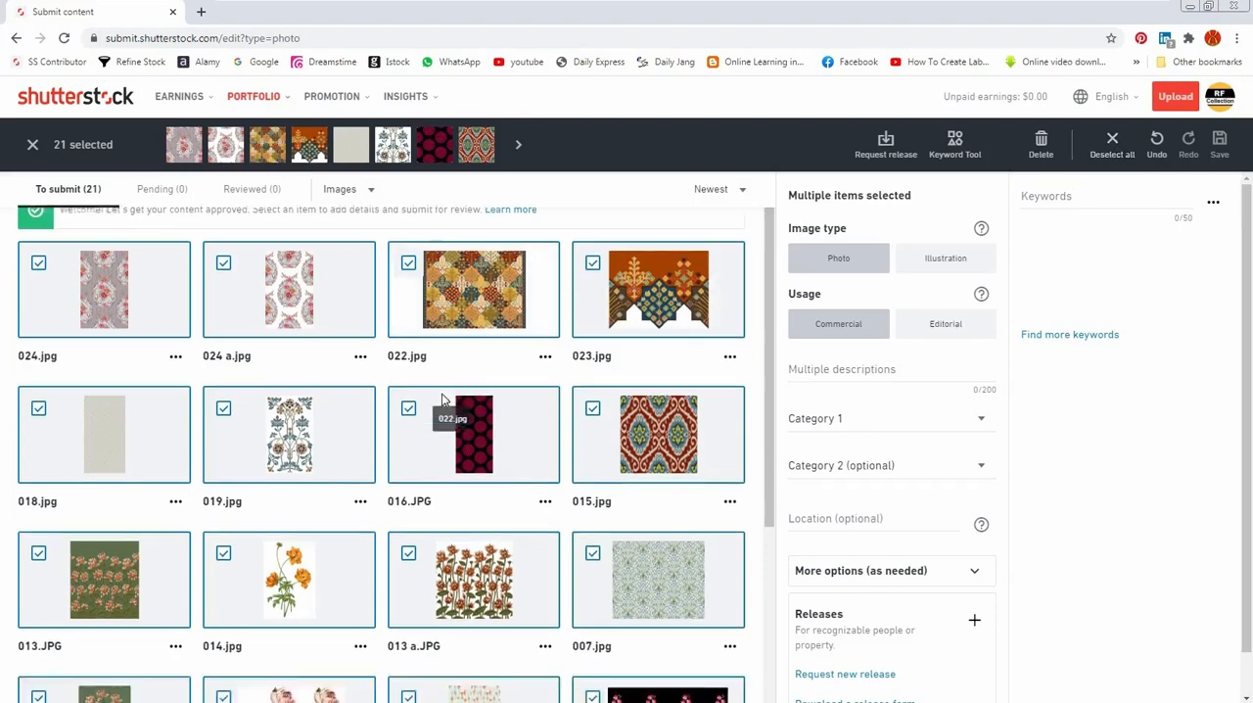
scroll(442, 399, up, 4)
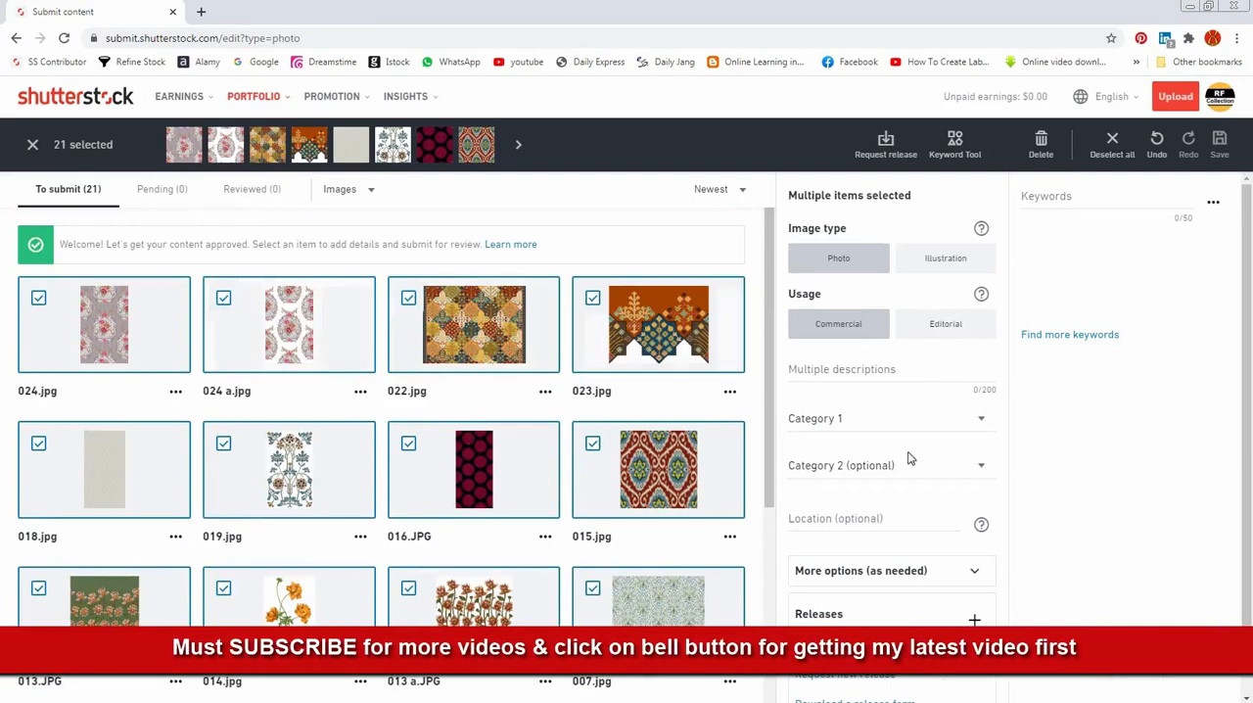
Step: Set the image type of all selected images to Illustration
click(934, 329)
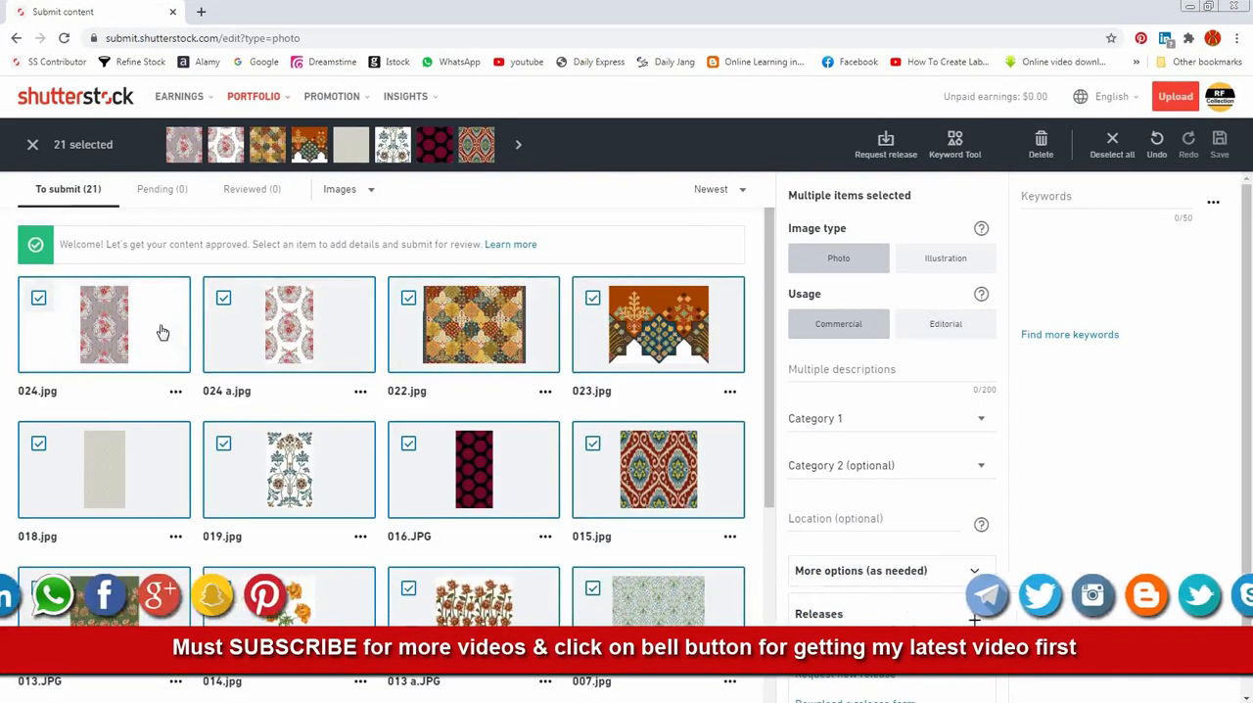
scroll(147, 391, down, 4)
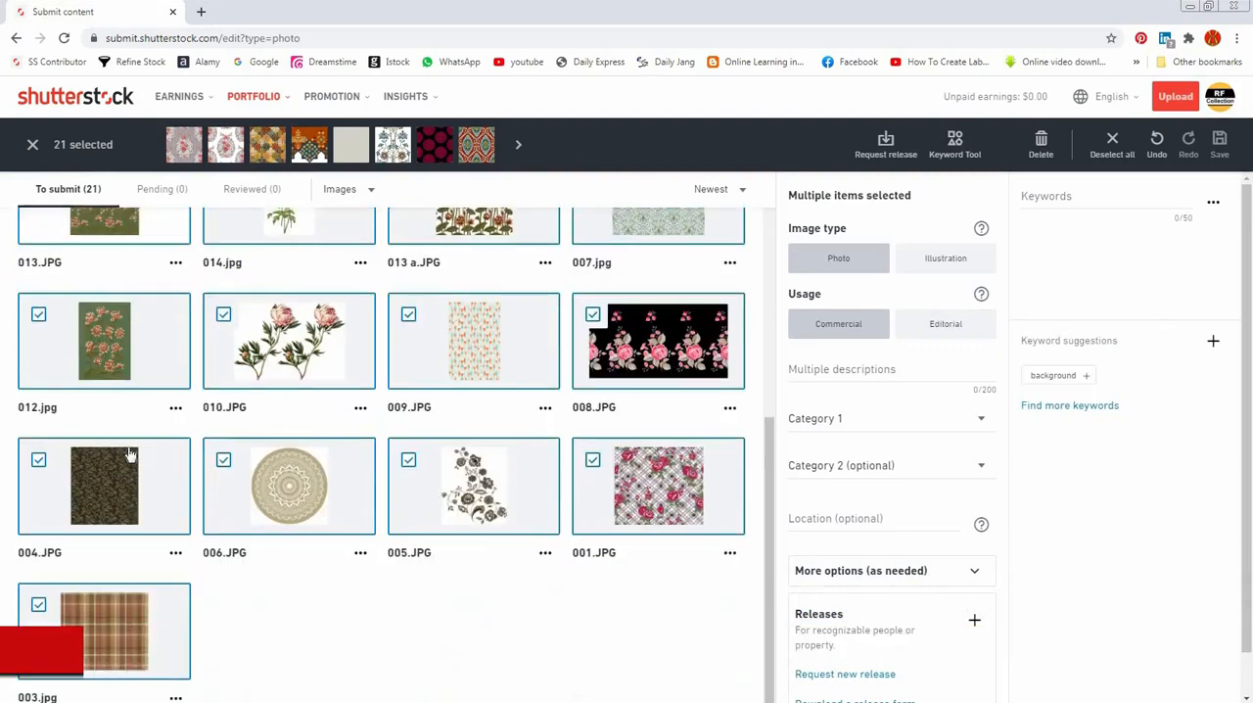
scroll(455, 501, up, 5)
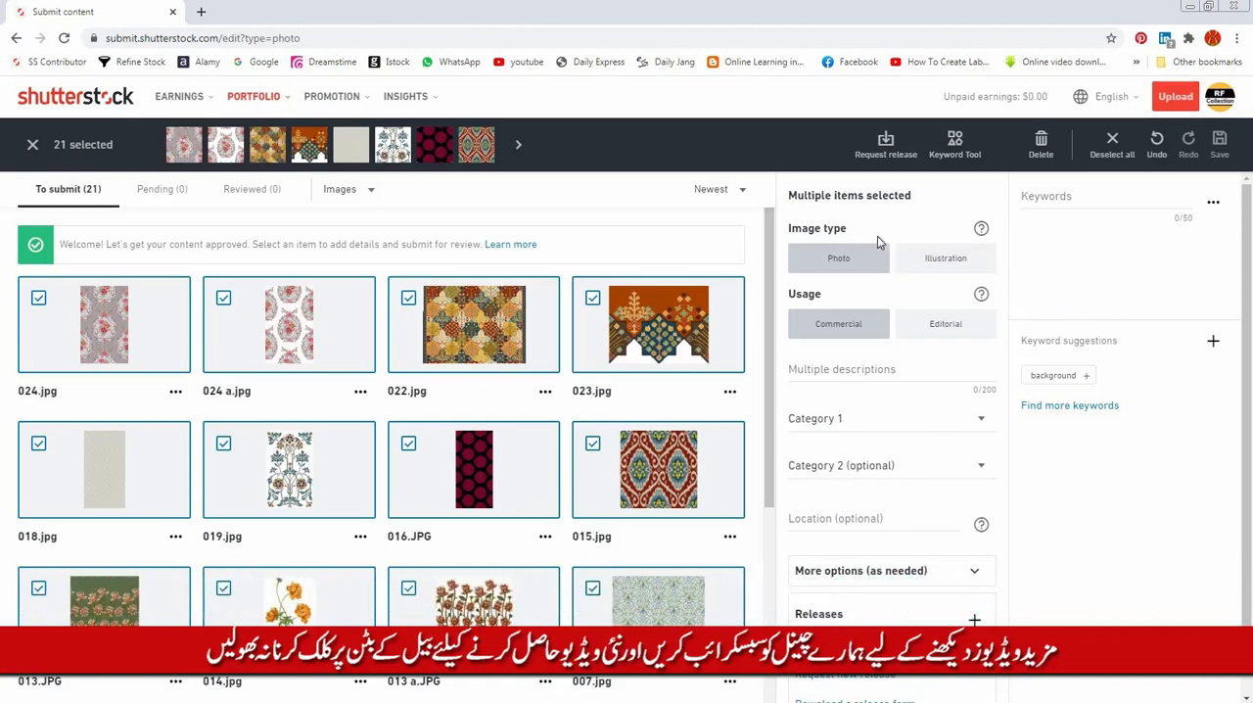
click(940, 262)
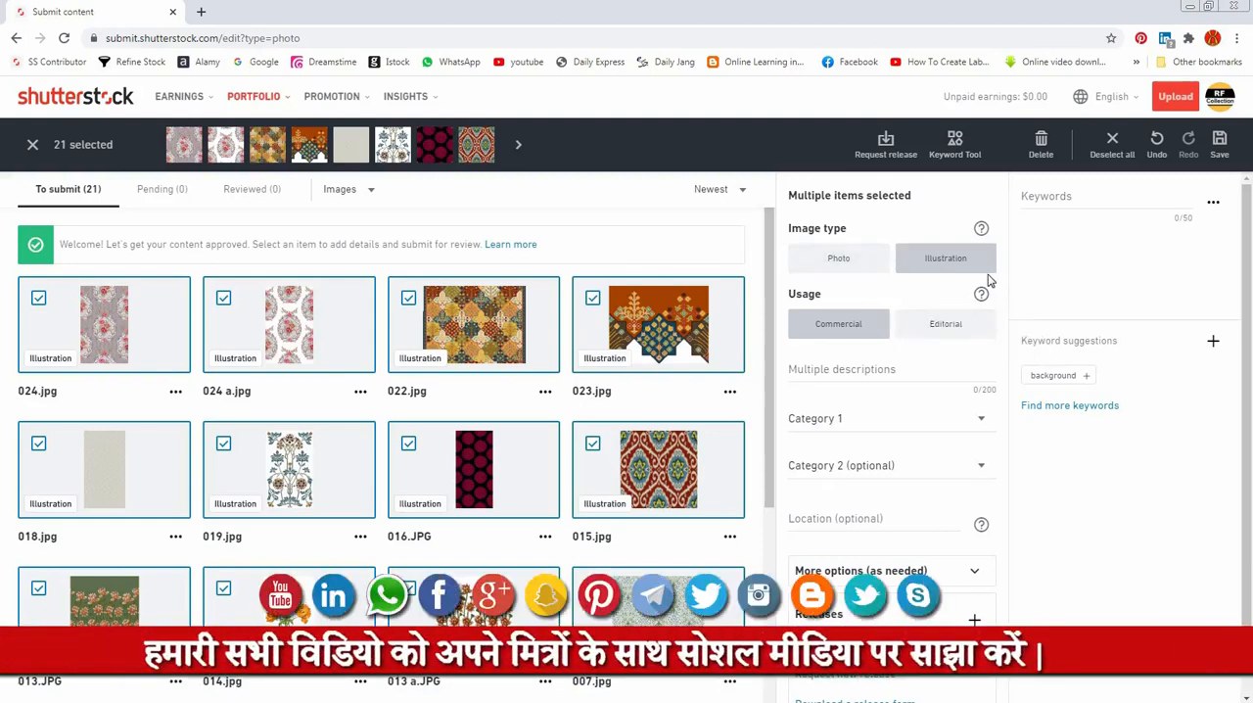
Step: Assign Arts as the first category and Beauty/Fashion as the second category for all selected images
scroll(939, 299, down, 1)
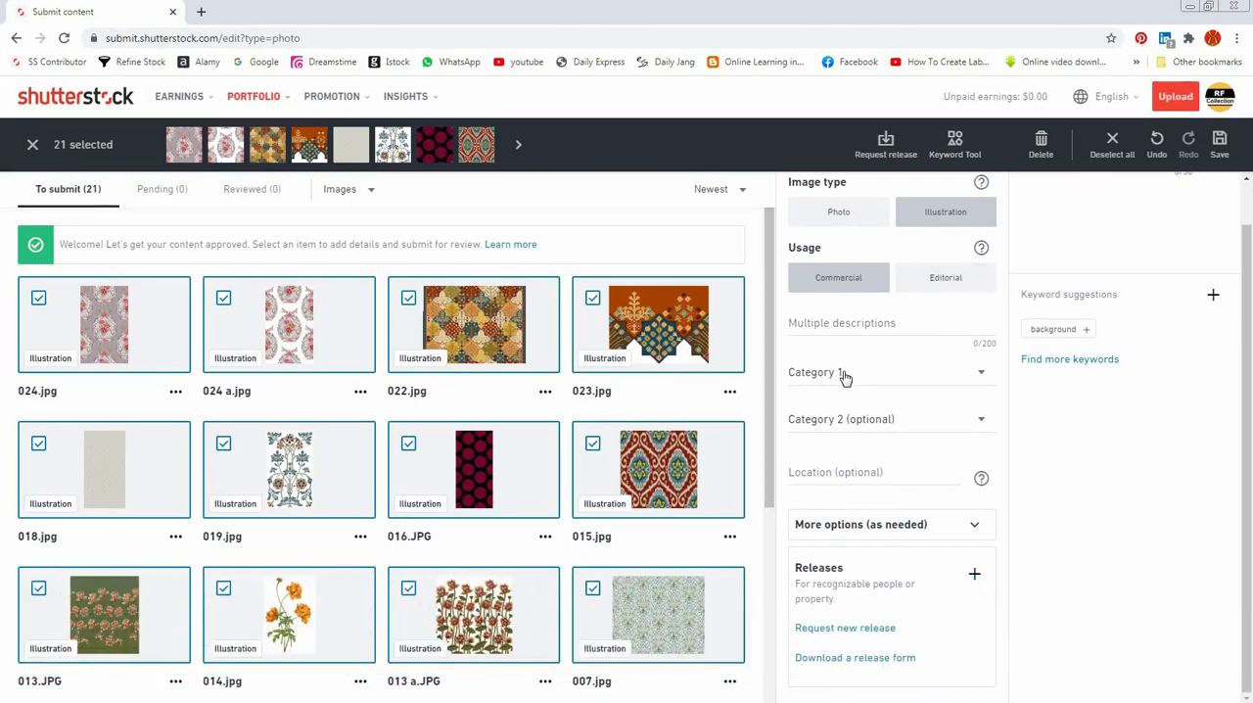
click(857, 323)
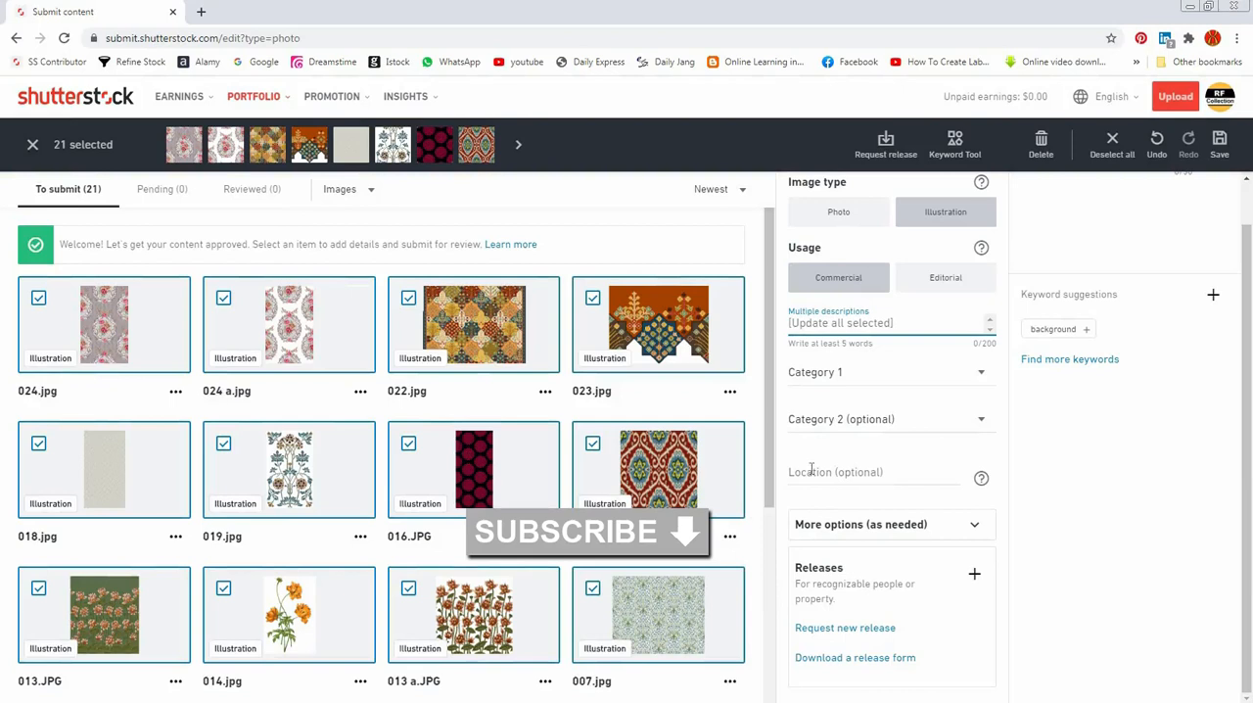
click(827, 383)
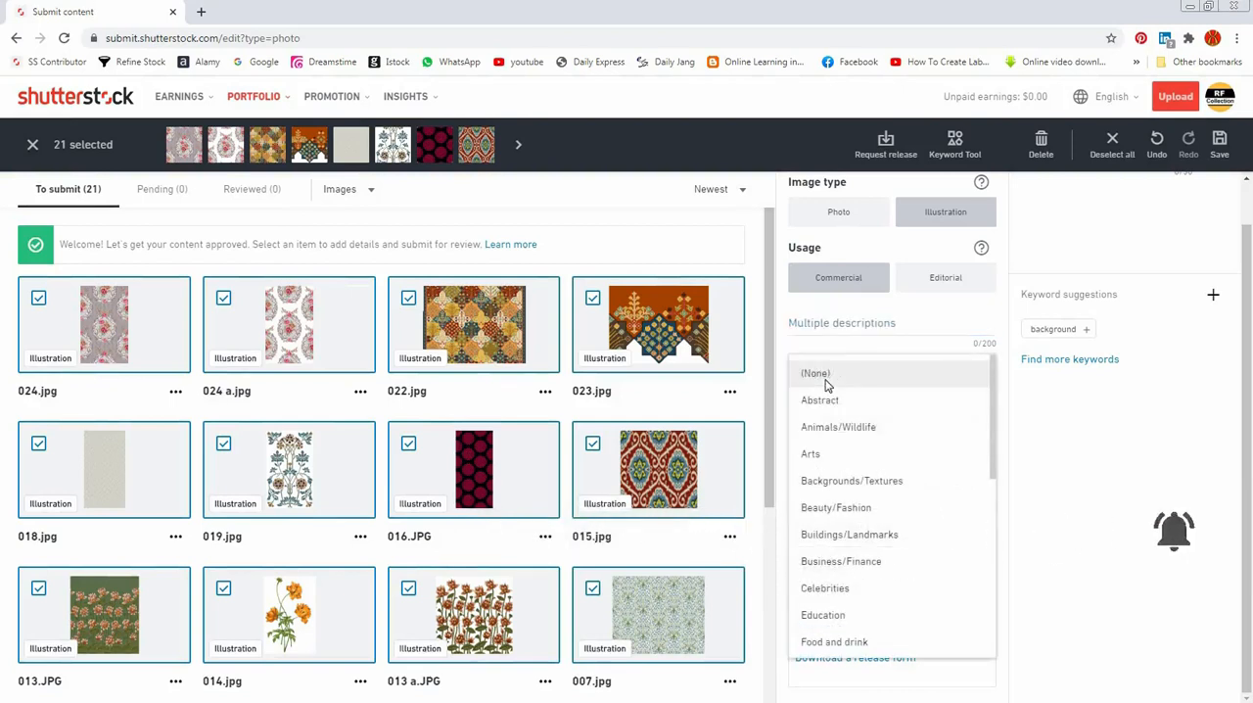
click(830, 458)
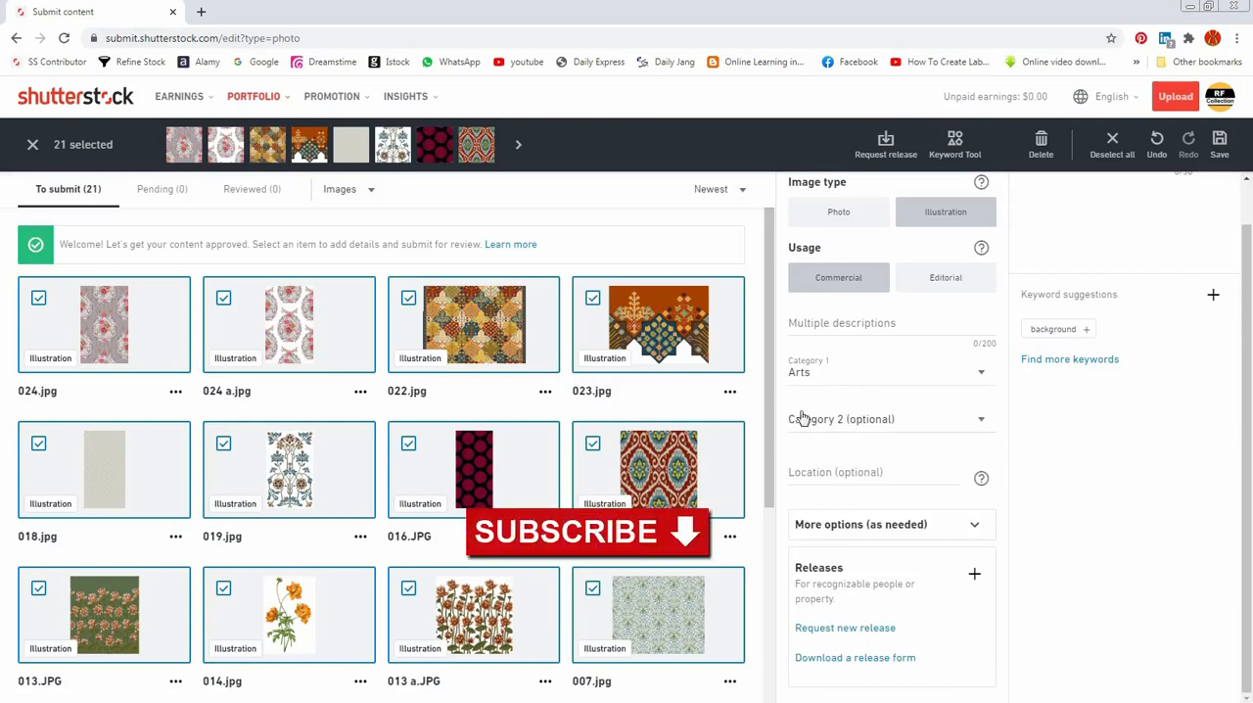
click(860, 427)
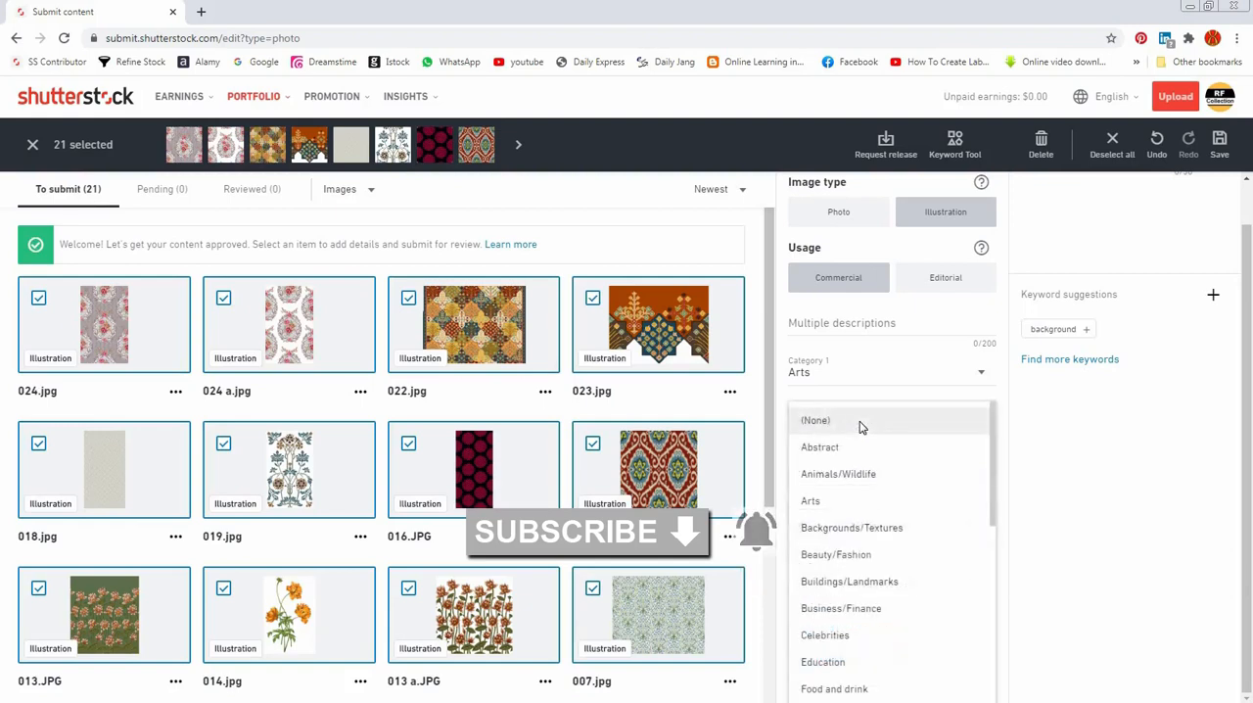
scroll(862, 431, down, 2)
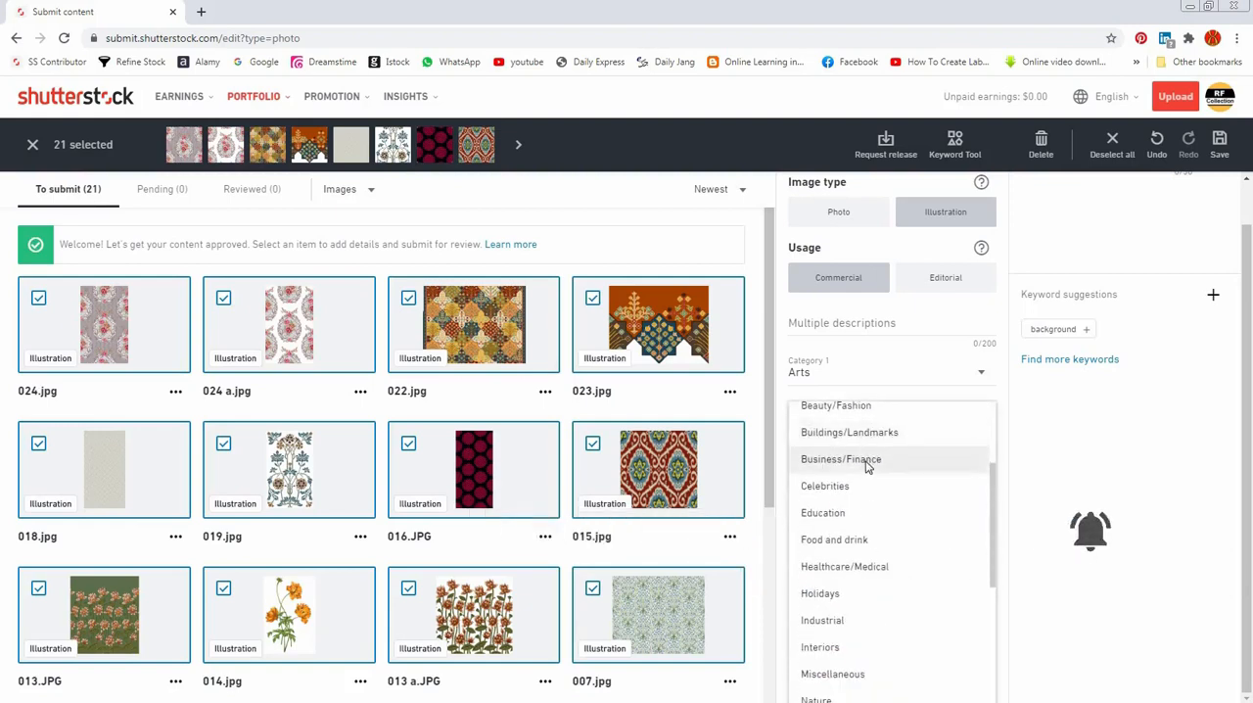
click(854, 414)
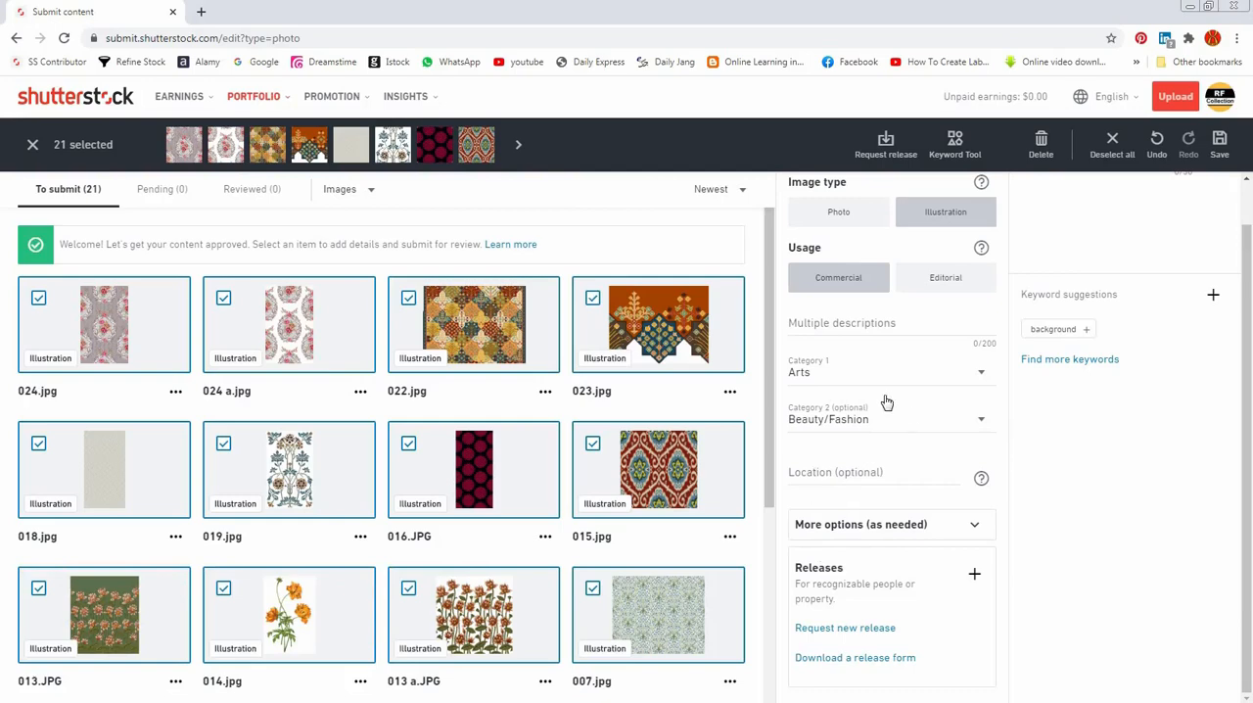
Step: Review the selected images and their shared details, and deselect all of them
scroll(413, 496, down, 4)
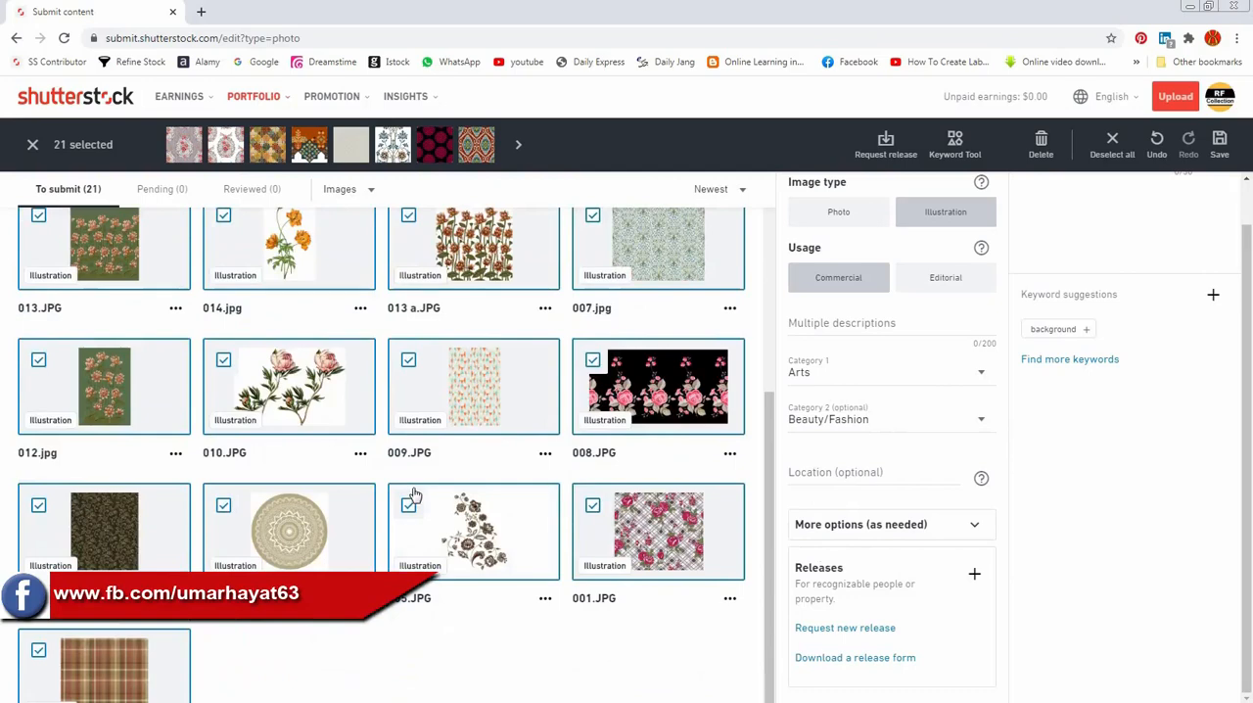
scroll(986, 366, up, 1)
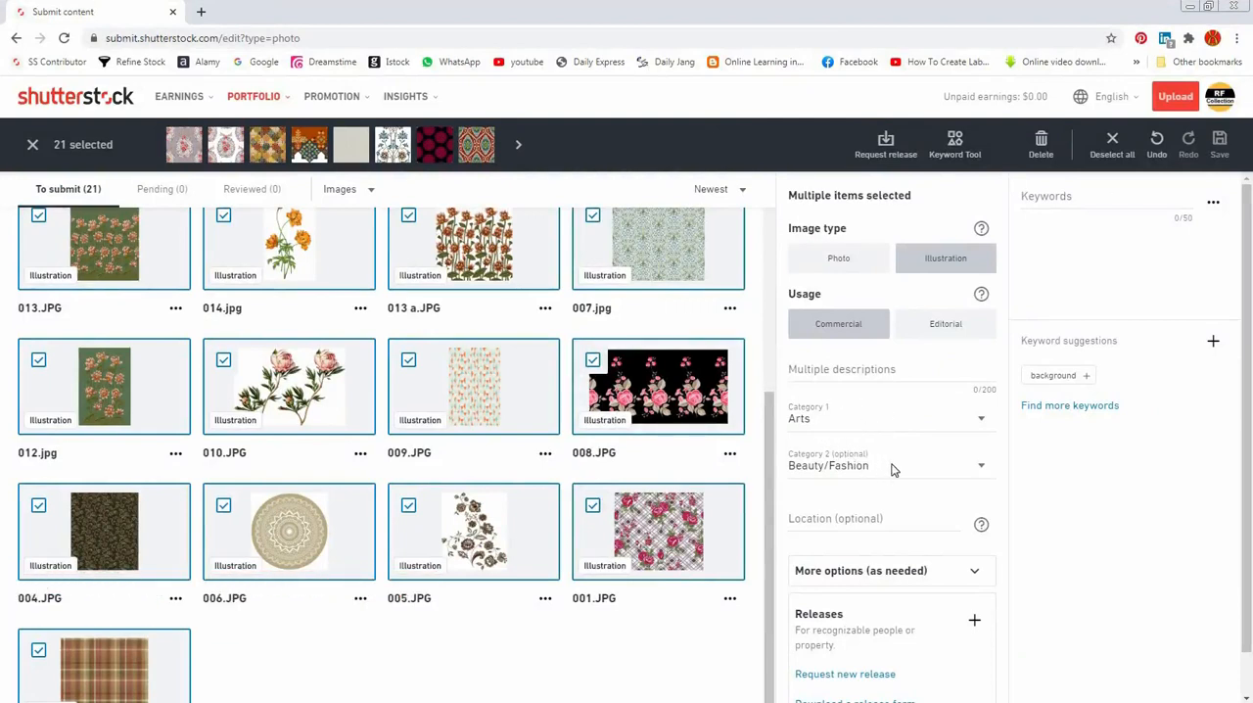
scroll(329, 410, up, 5)
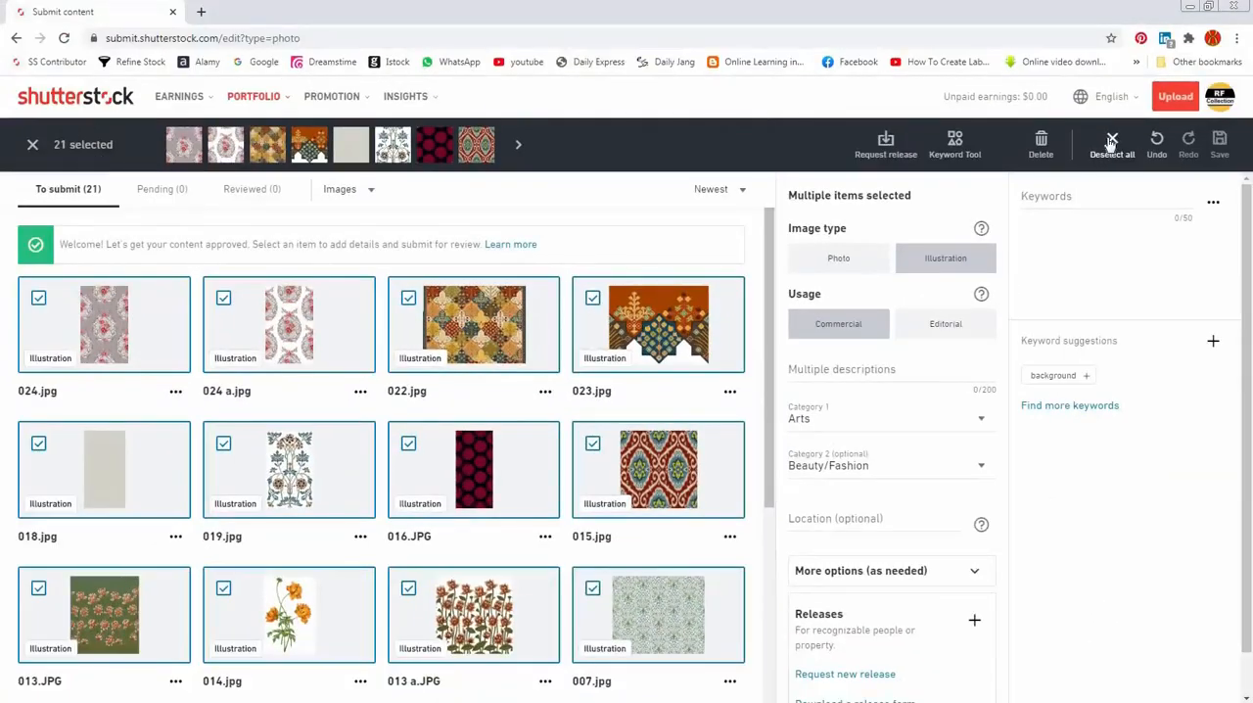
click(1112, 142)
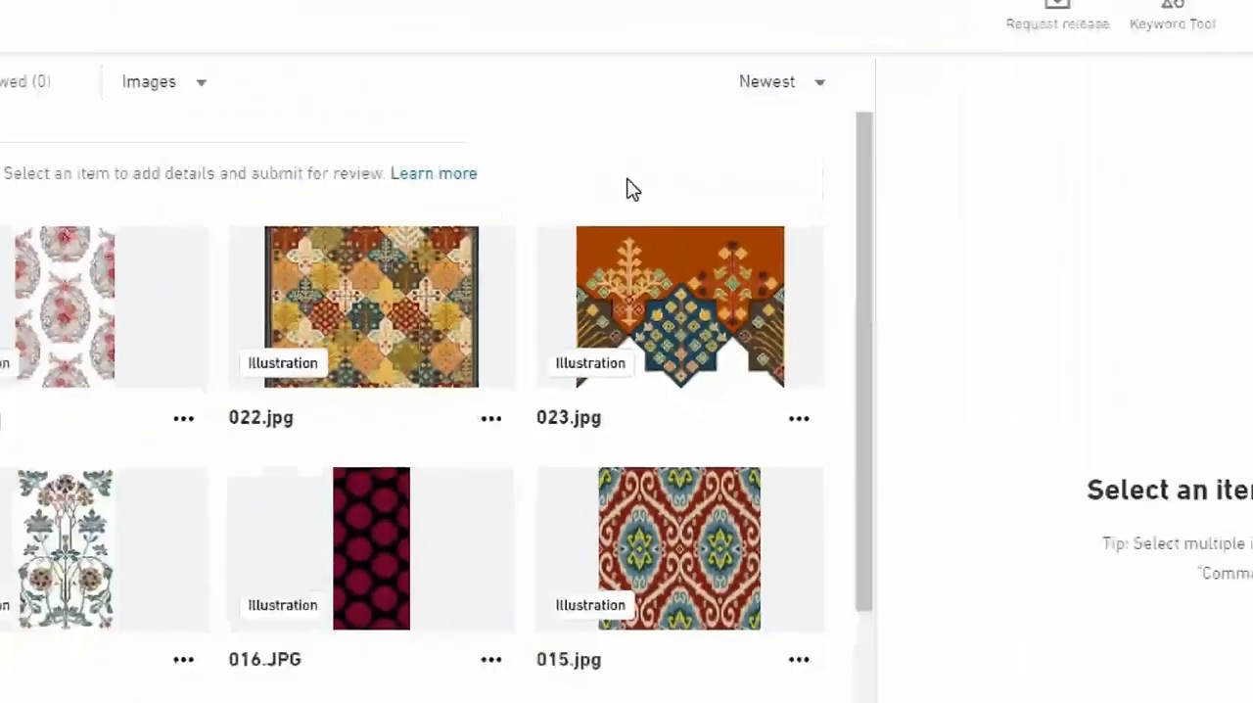
Step: Check the image type label on every file in the list of images waiting for submission
scroll(359, 428, down, 4)
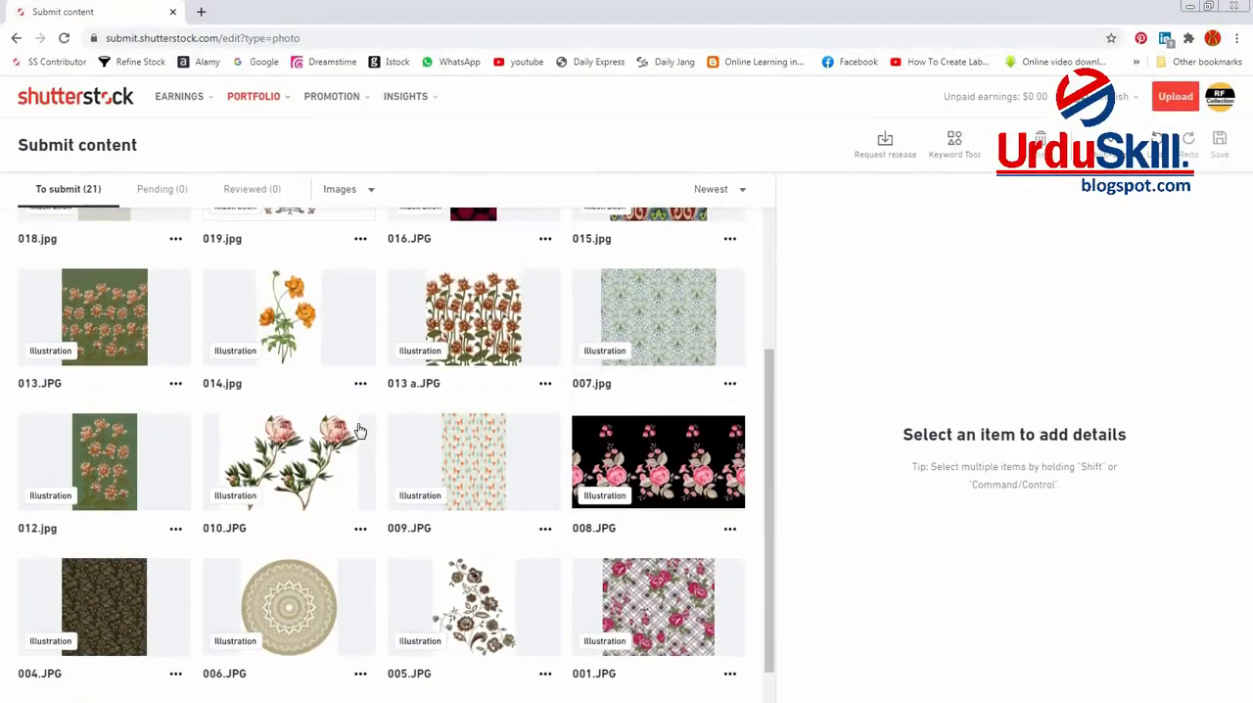
scroll(359, 429, up, 4)
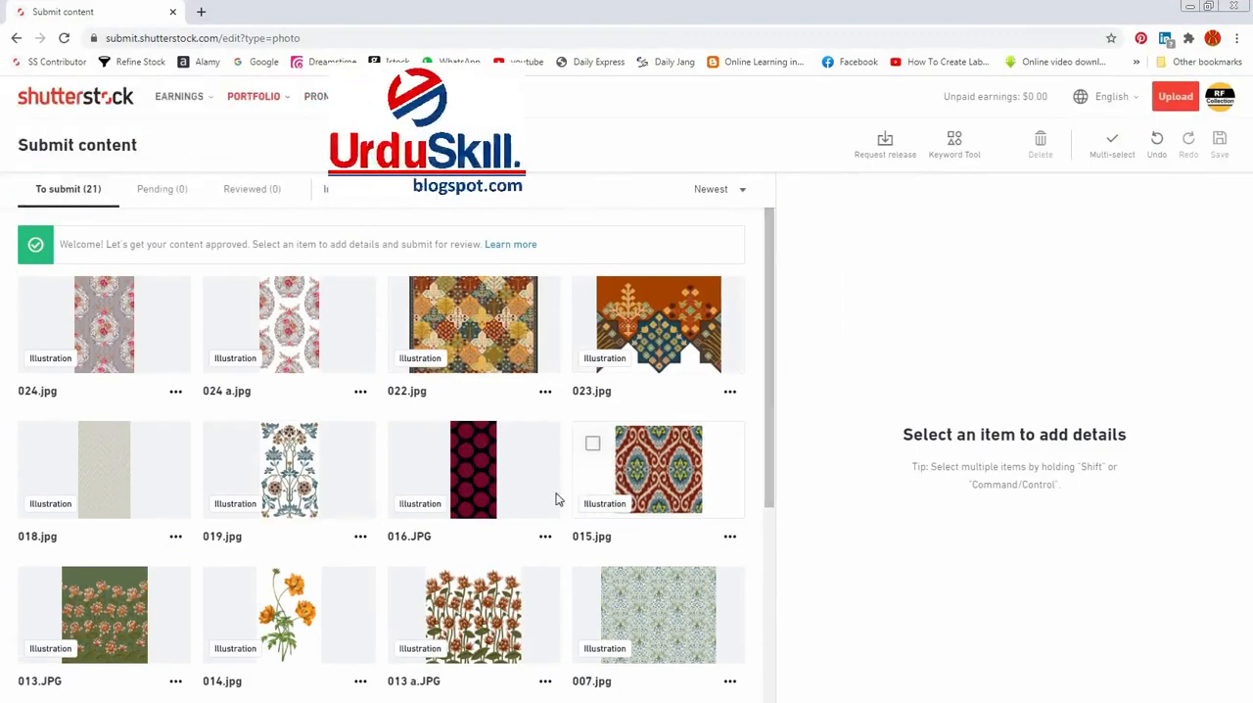
scroll(217, 553, down, 1)
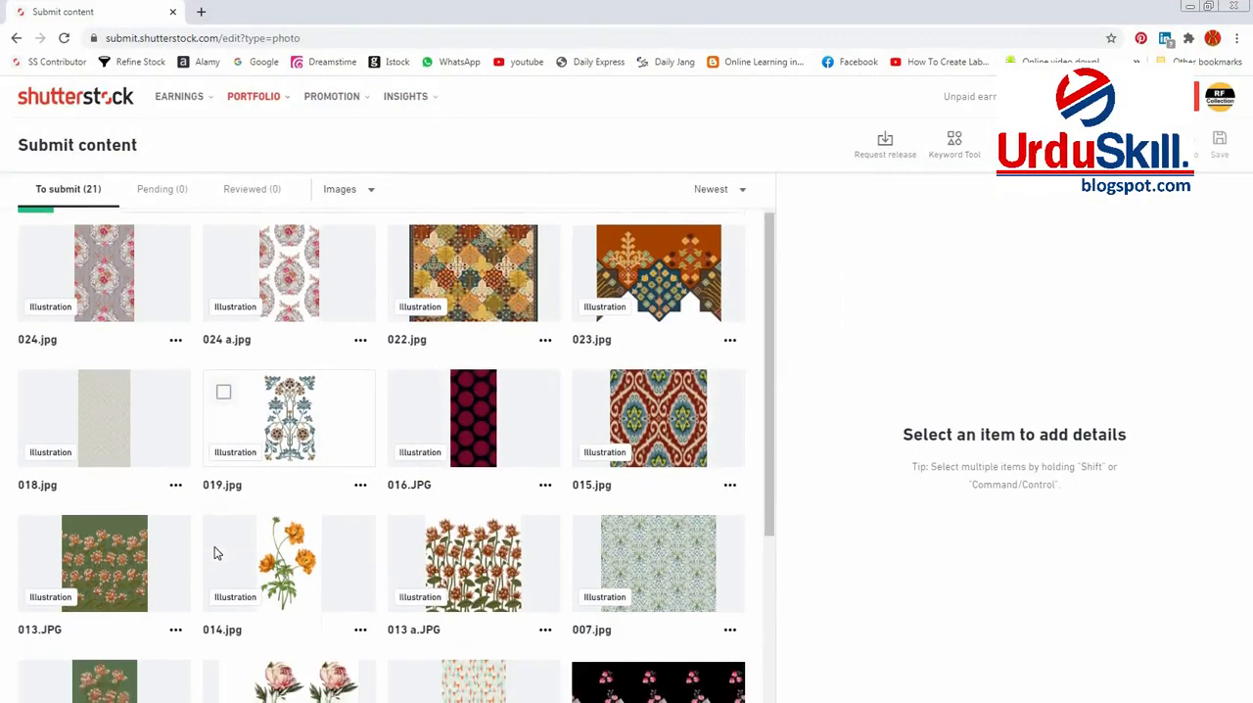
scroll(217, 553, down, 3)
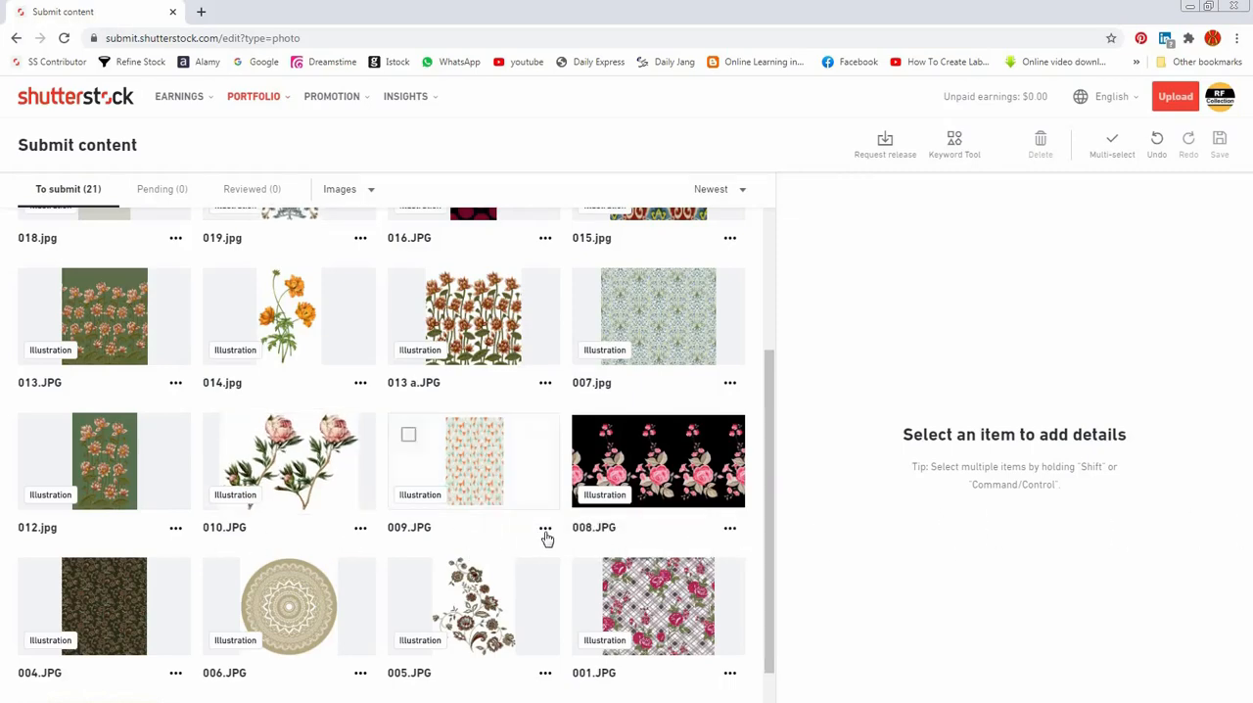
drag(769, 380, 773, 236)
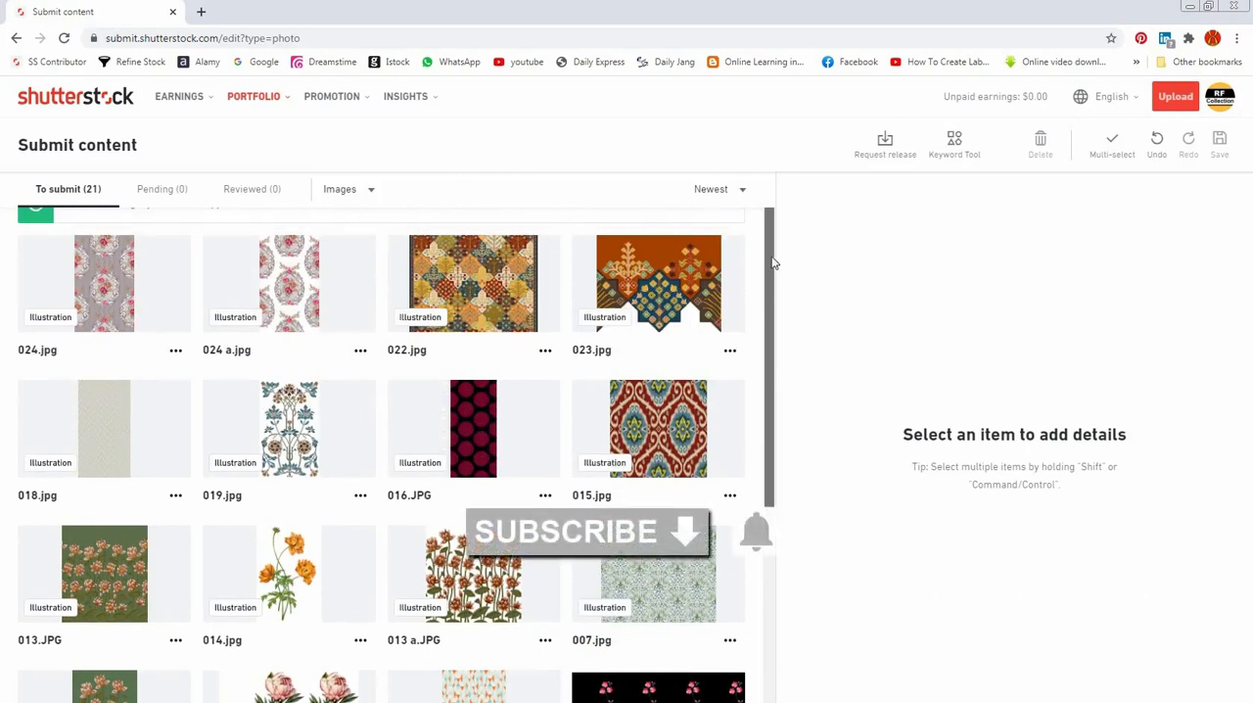
drag(773, 260, 774, 466)
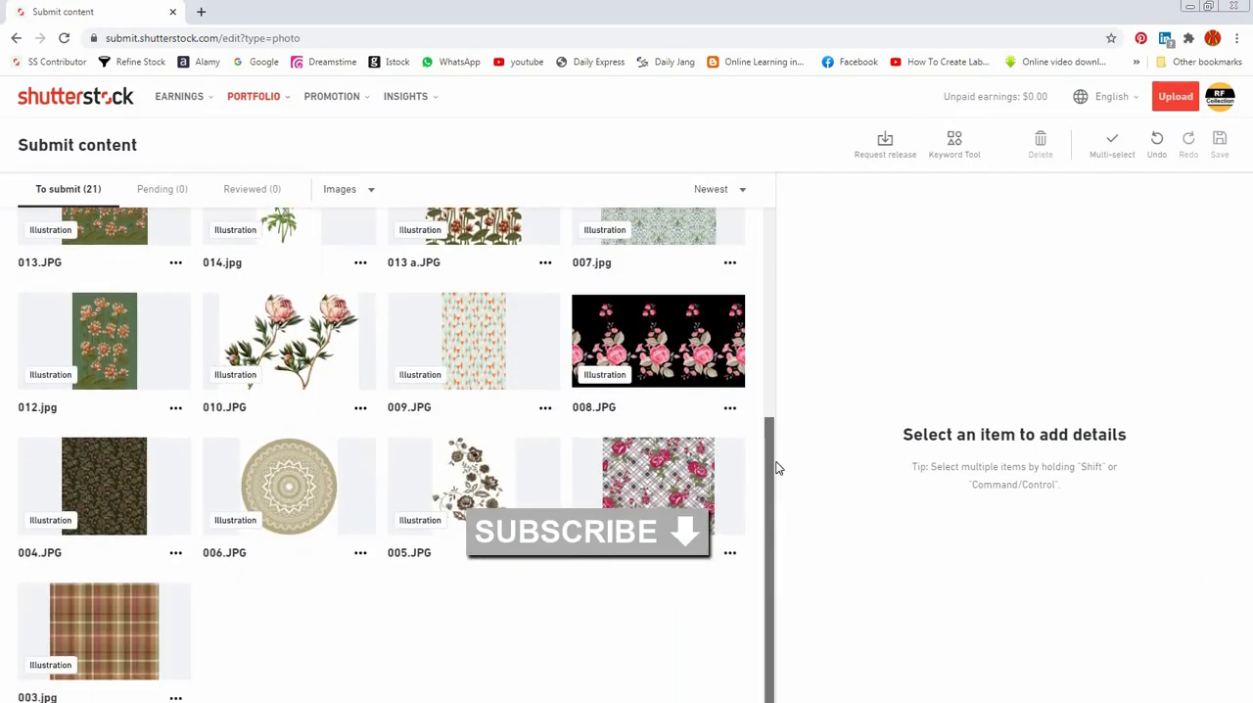